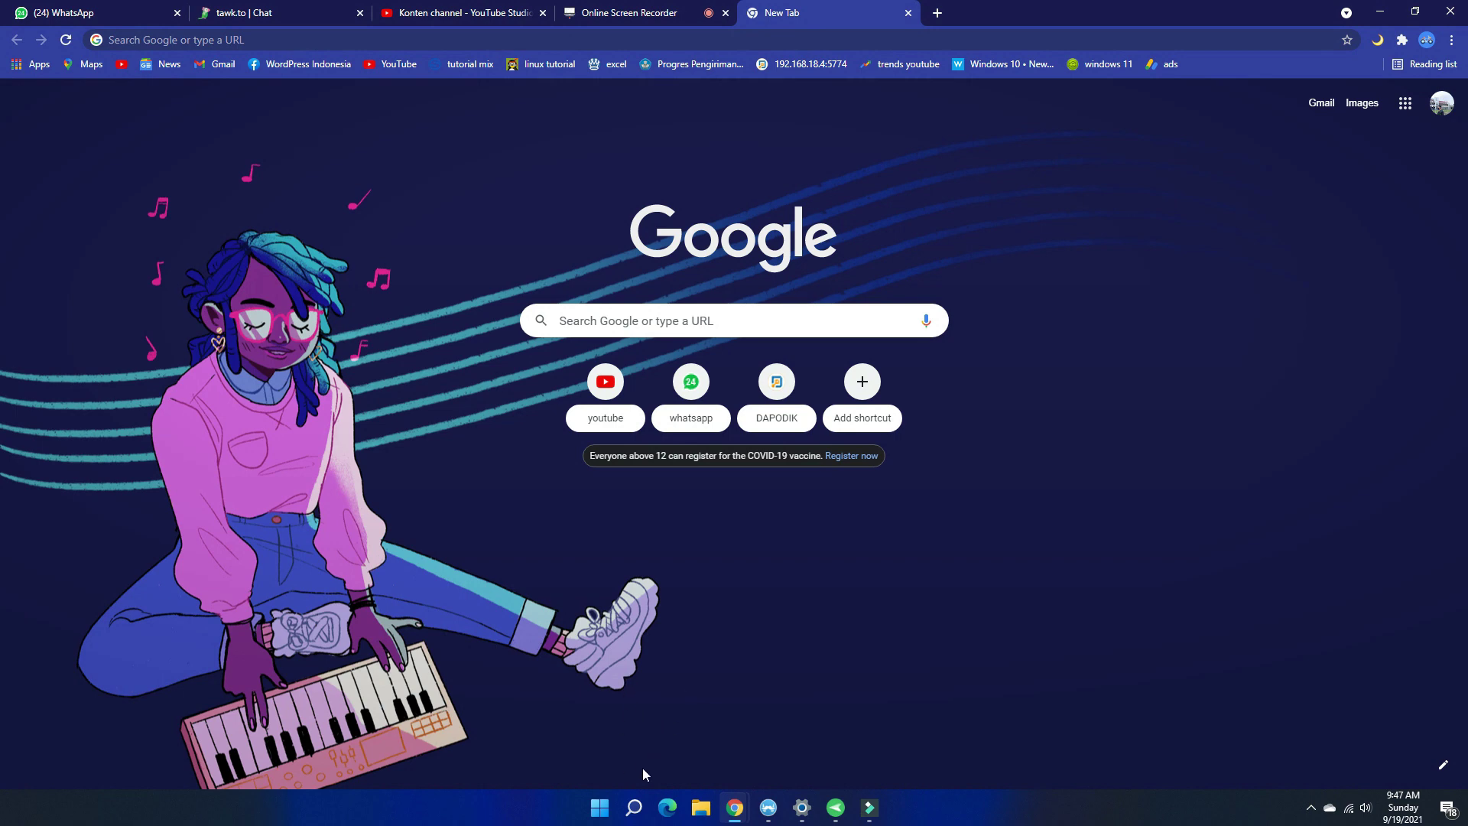
Check whether the Windows search panel opens, and dismiss it.
{"action": "left_click", "coordinate": [638, 810]}
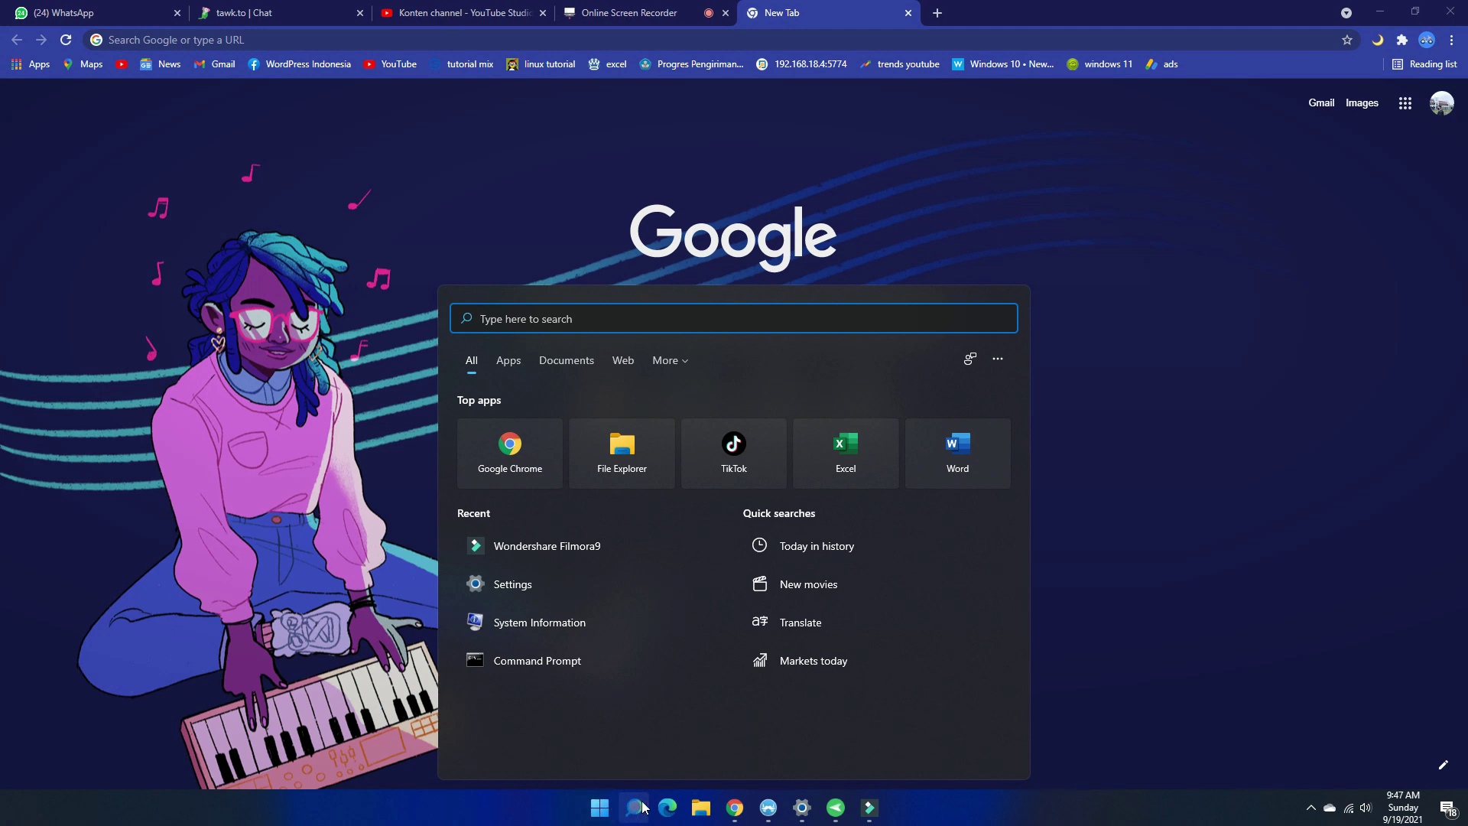
{"action": "left_click", "coordinate": [641, 808]}
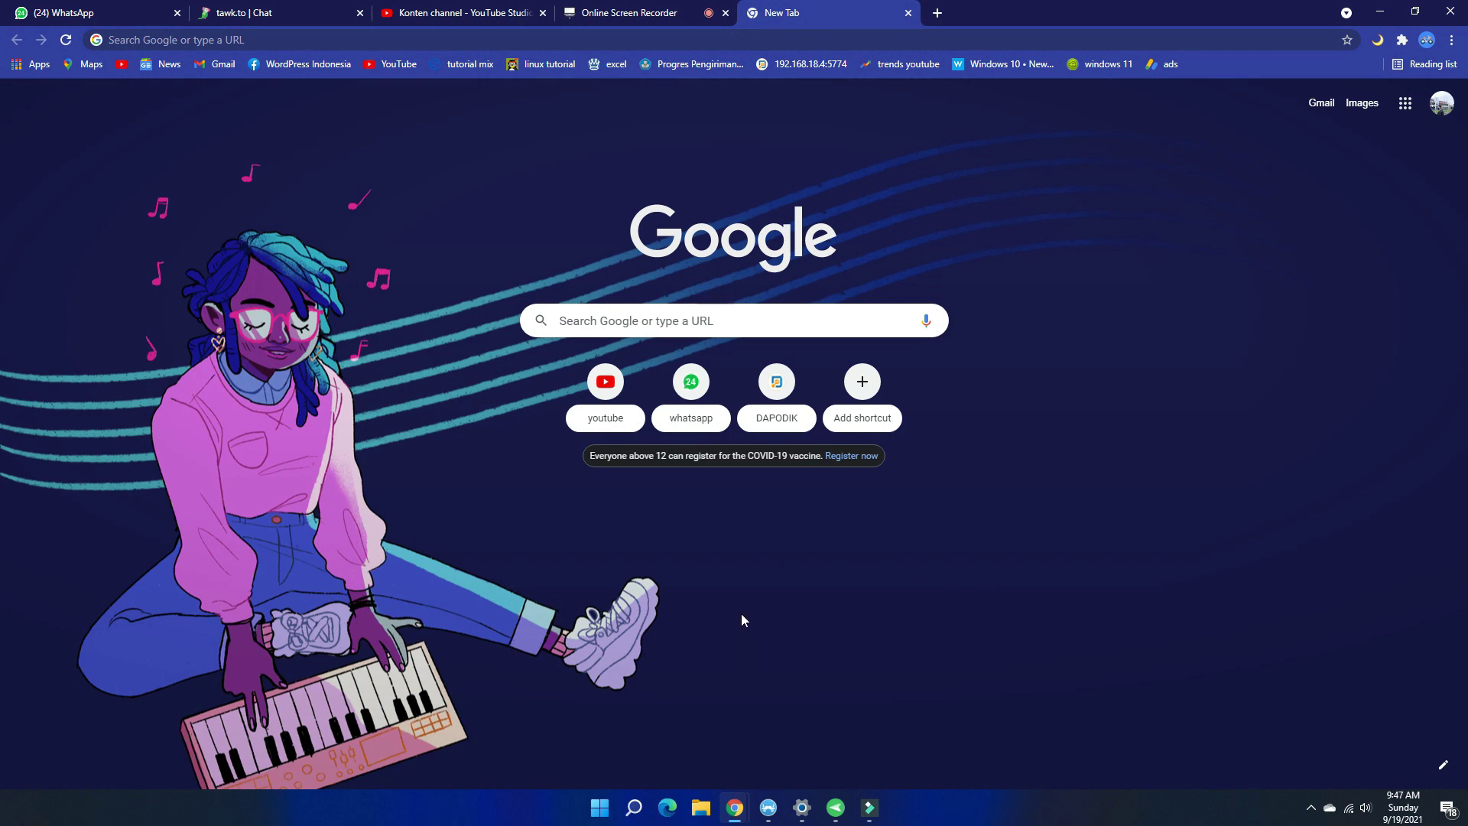
Open the Windows Settings app and search the settings for "update".
{"action": "left_click", "coordinate": [599, 809]}
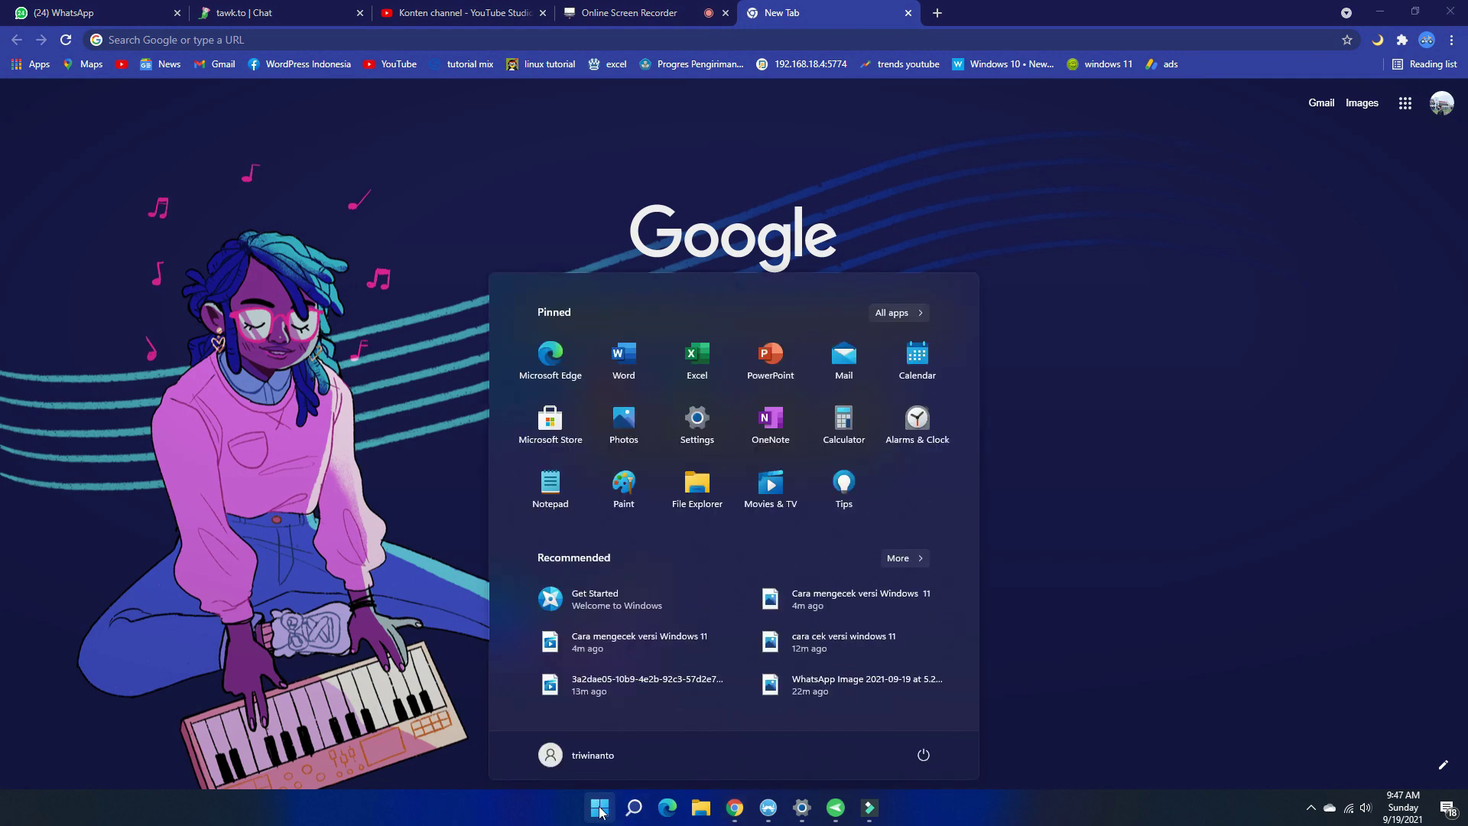
{"action": "left_click", "coordinate": [710, 442]}
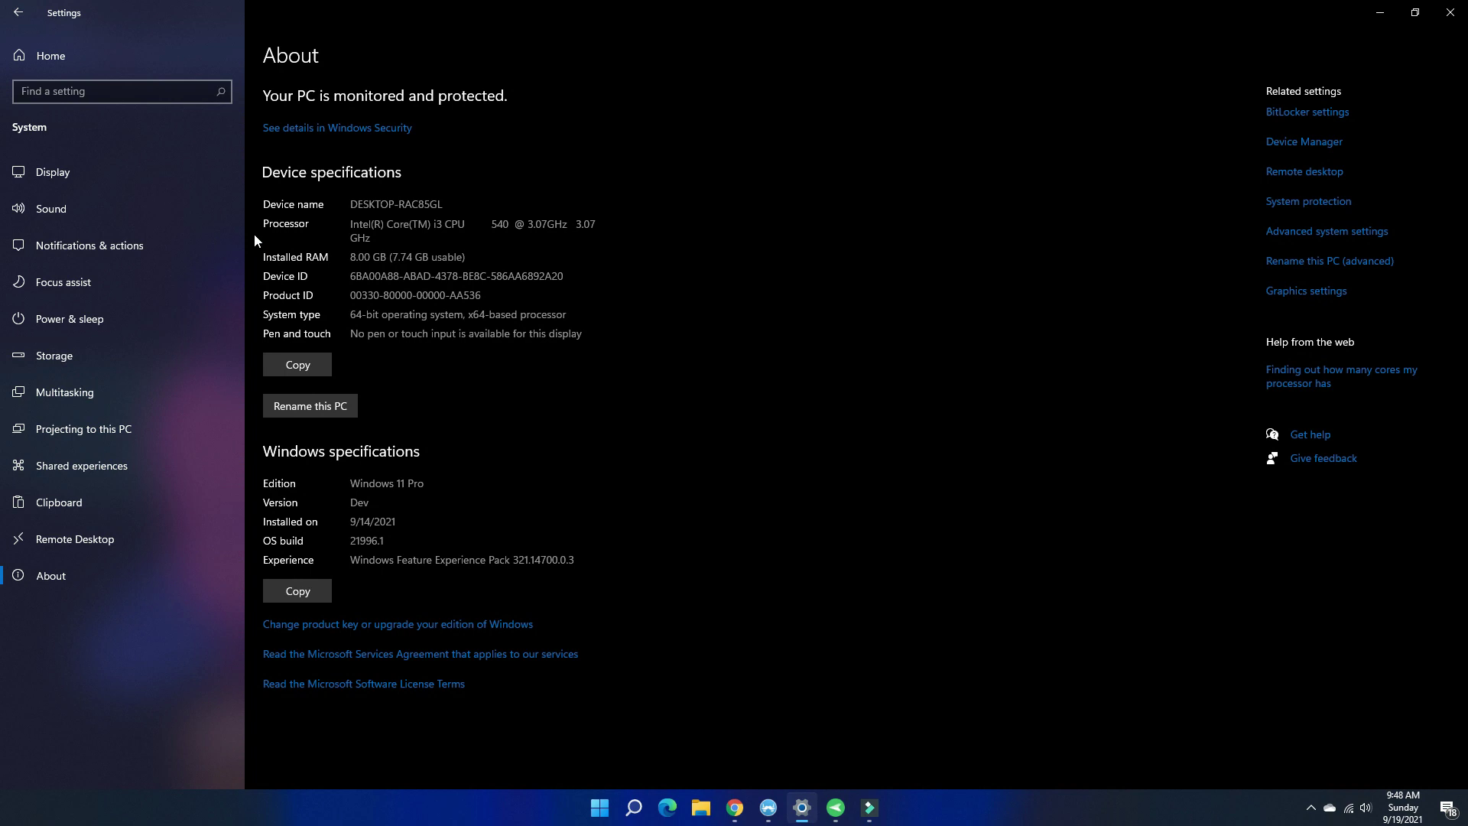
{"action": "left_click", "coordinate": [61, 90]}
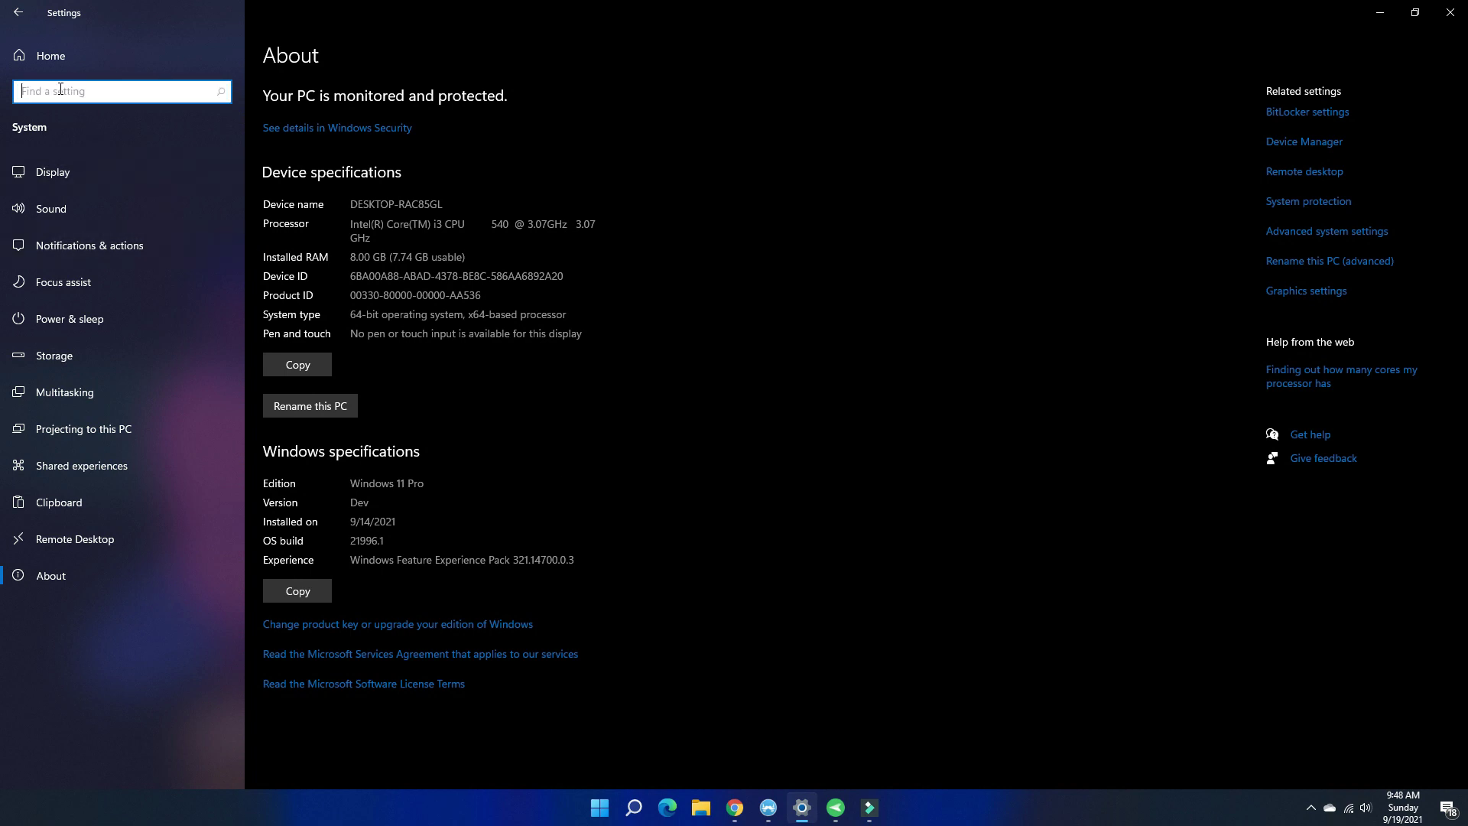
{"action": "type", "text": "update"}
{"action": "key", "text": "Return"}
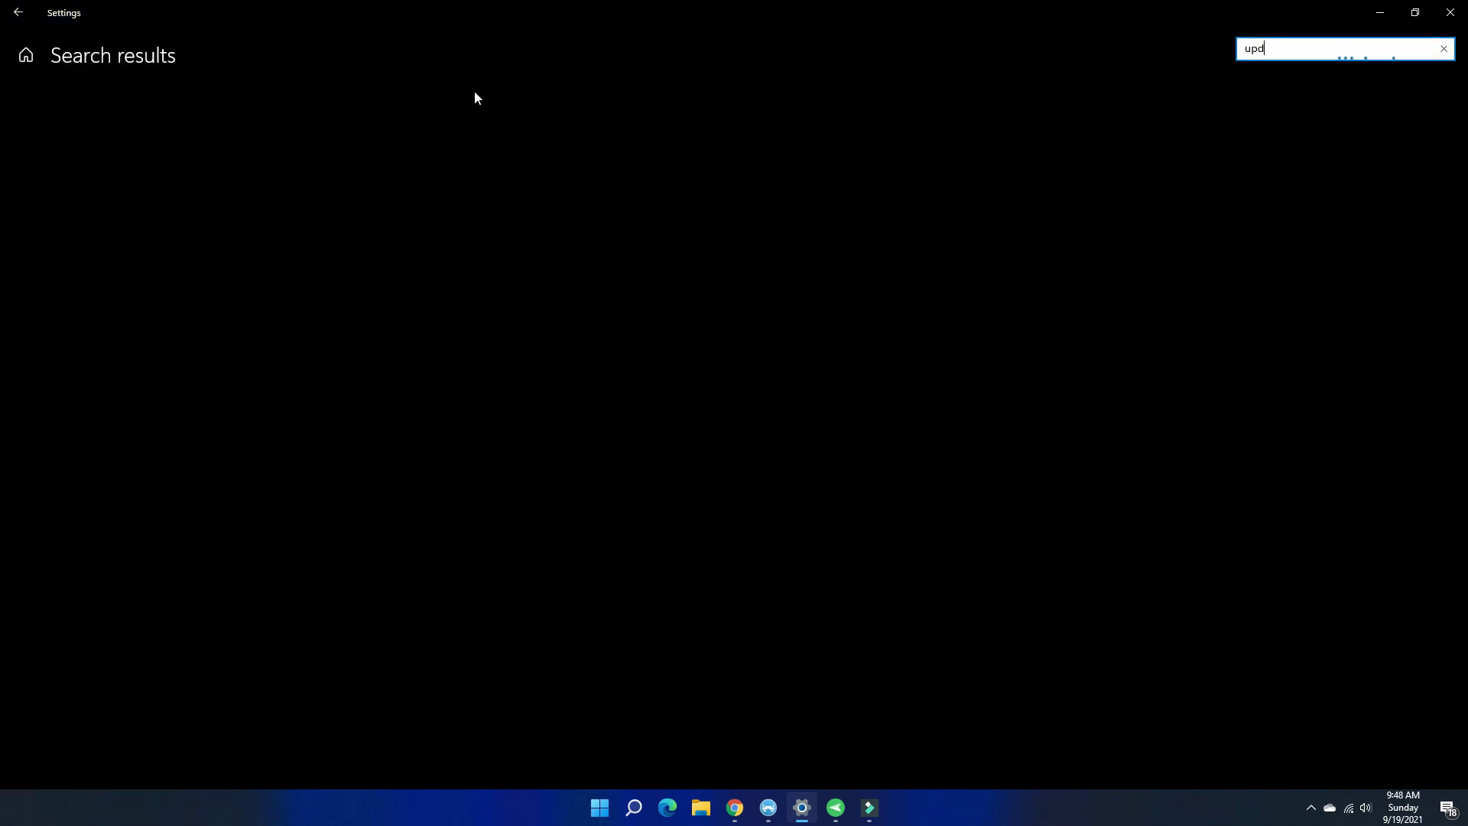
{"action": "type", "text": "ate"}
Open the Windows Update settings from the search results and check for updates.
{"action": "left_click", "coordinate": [600, 812]}
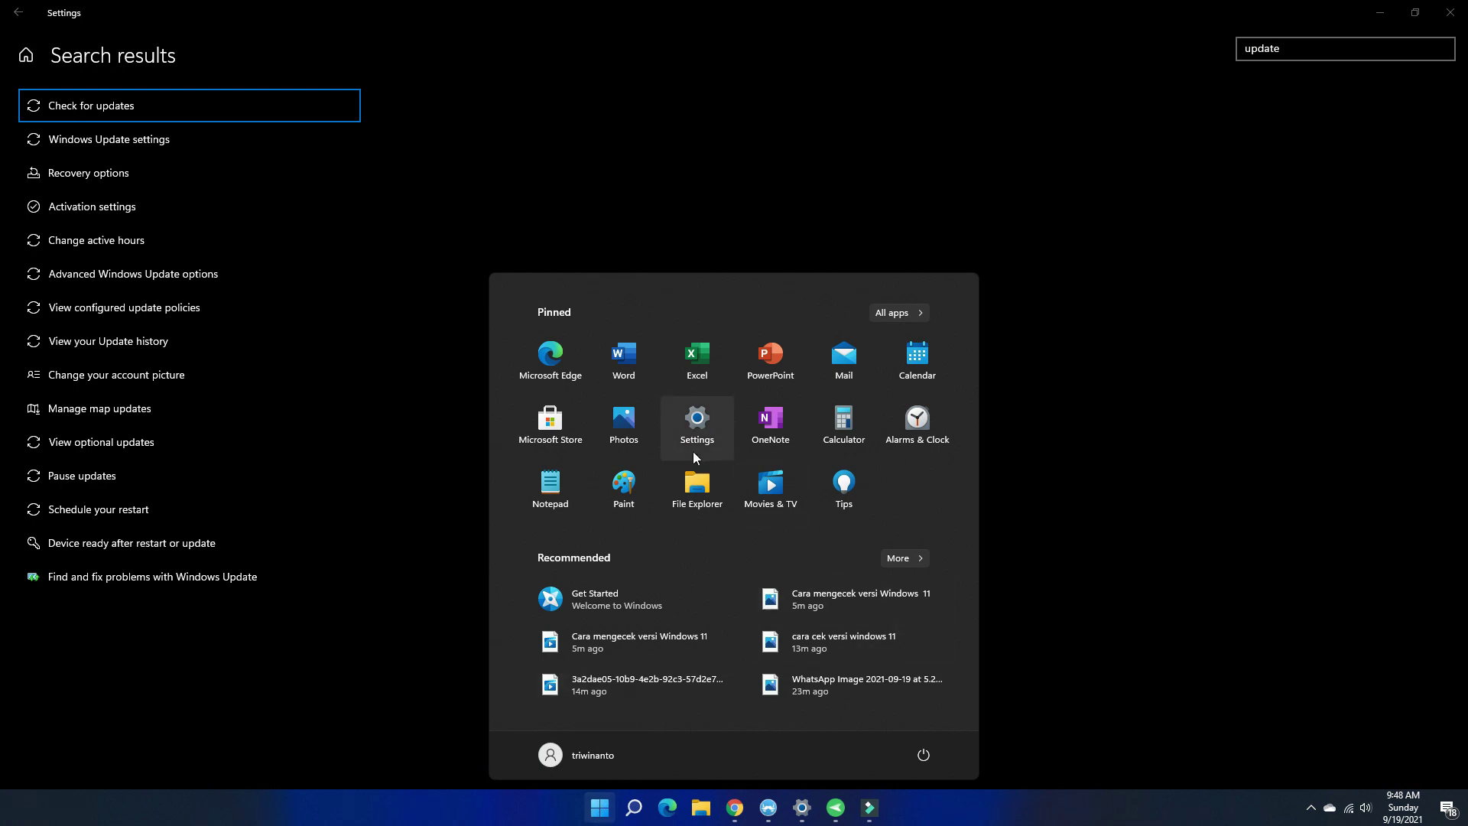
{"action": "left_click", "coordinate": [748, 198]}
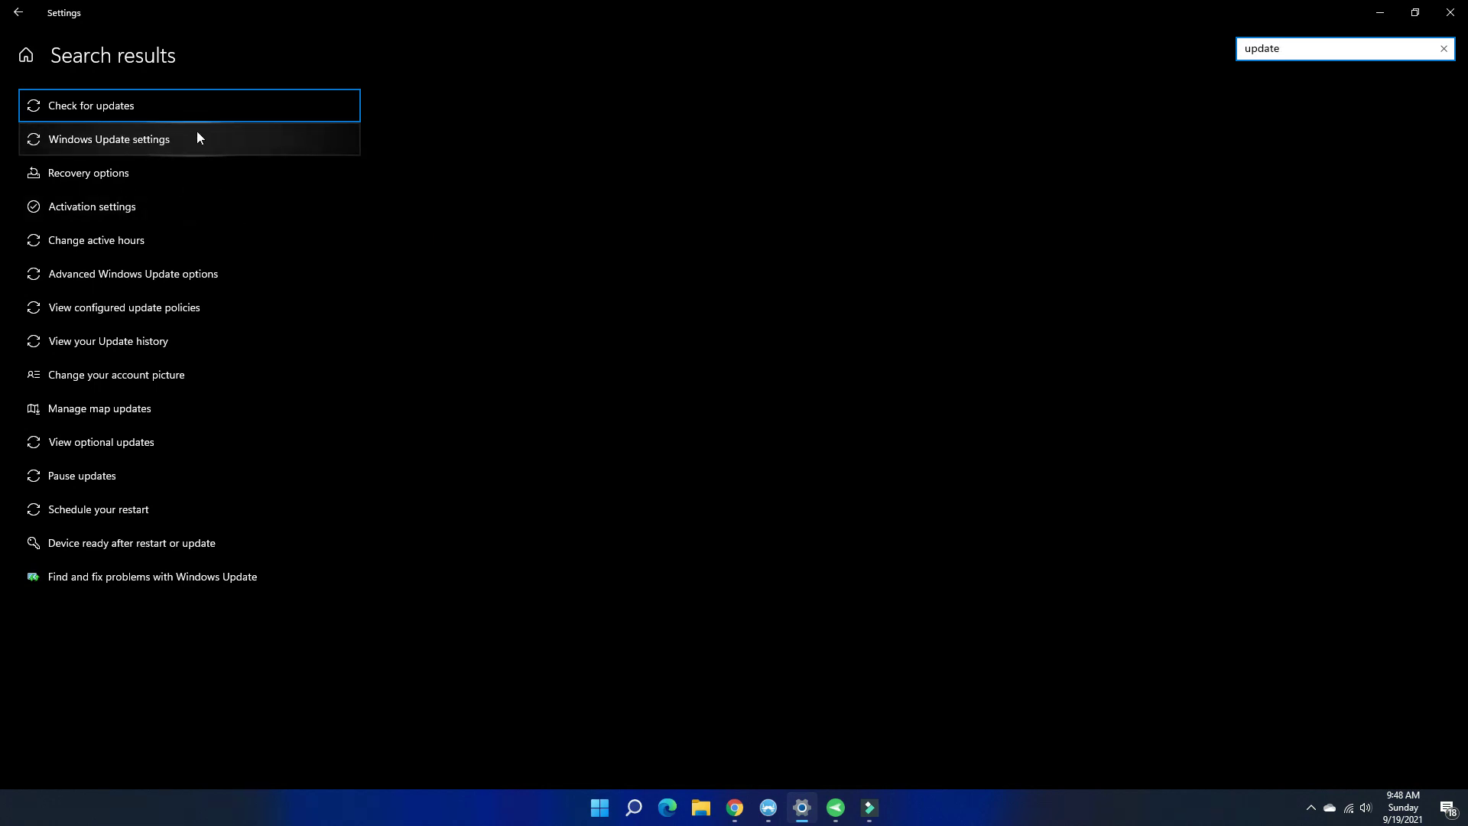
{"action": "left_click", "coordinate": [153, 138]}
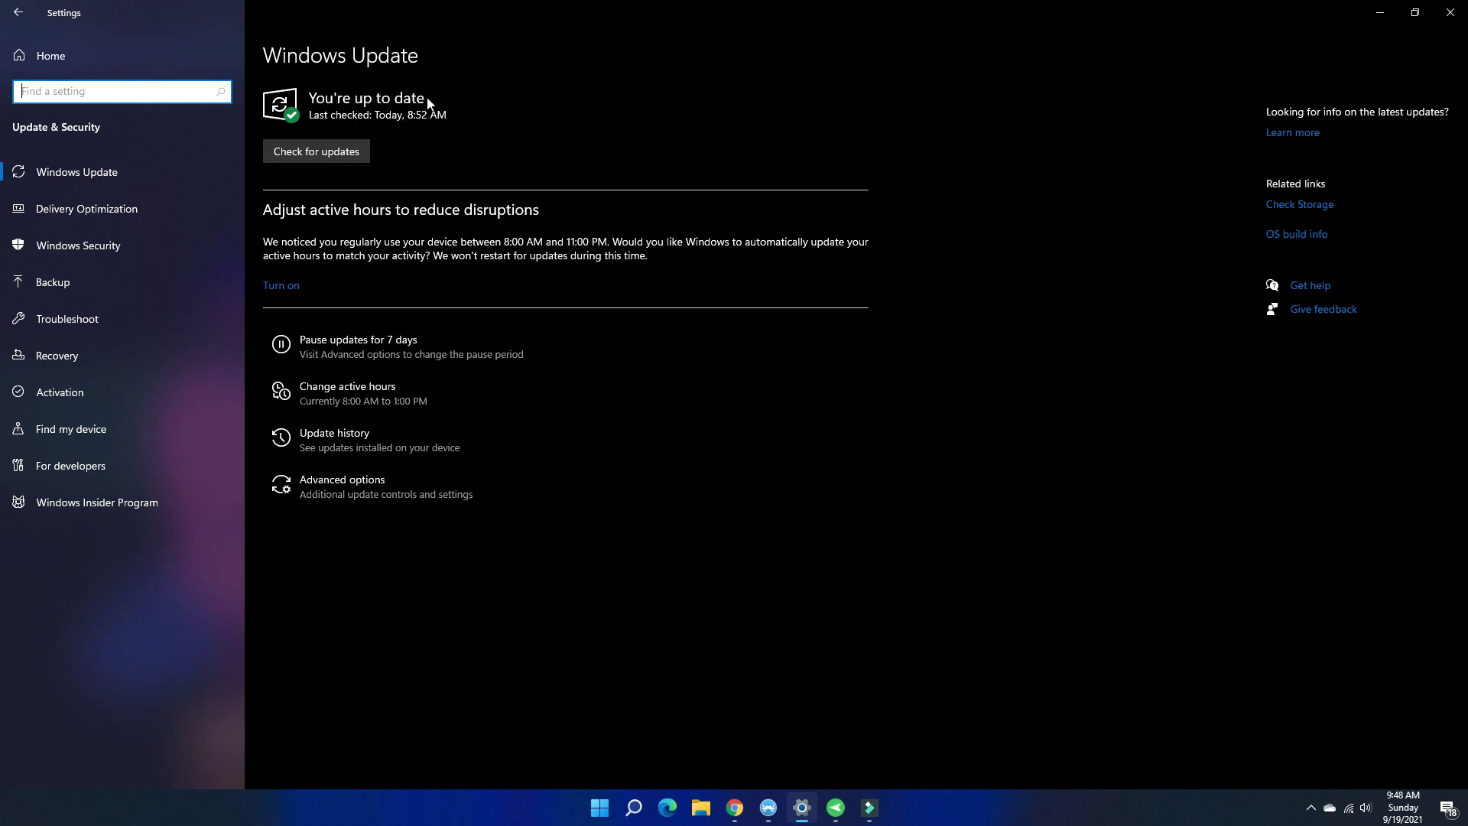
{"action": "left_click", "coordinate": [342, 136]}
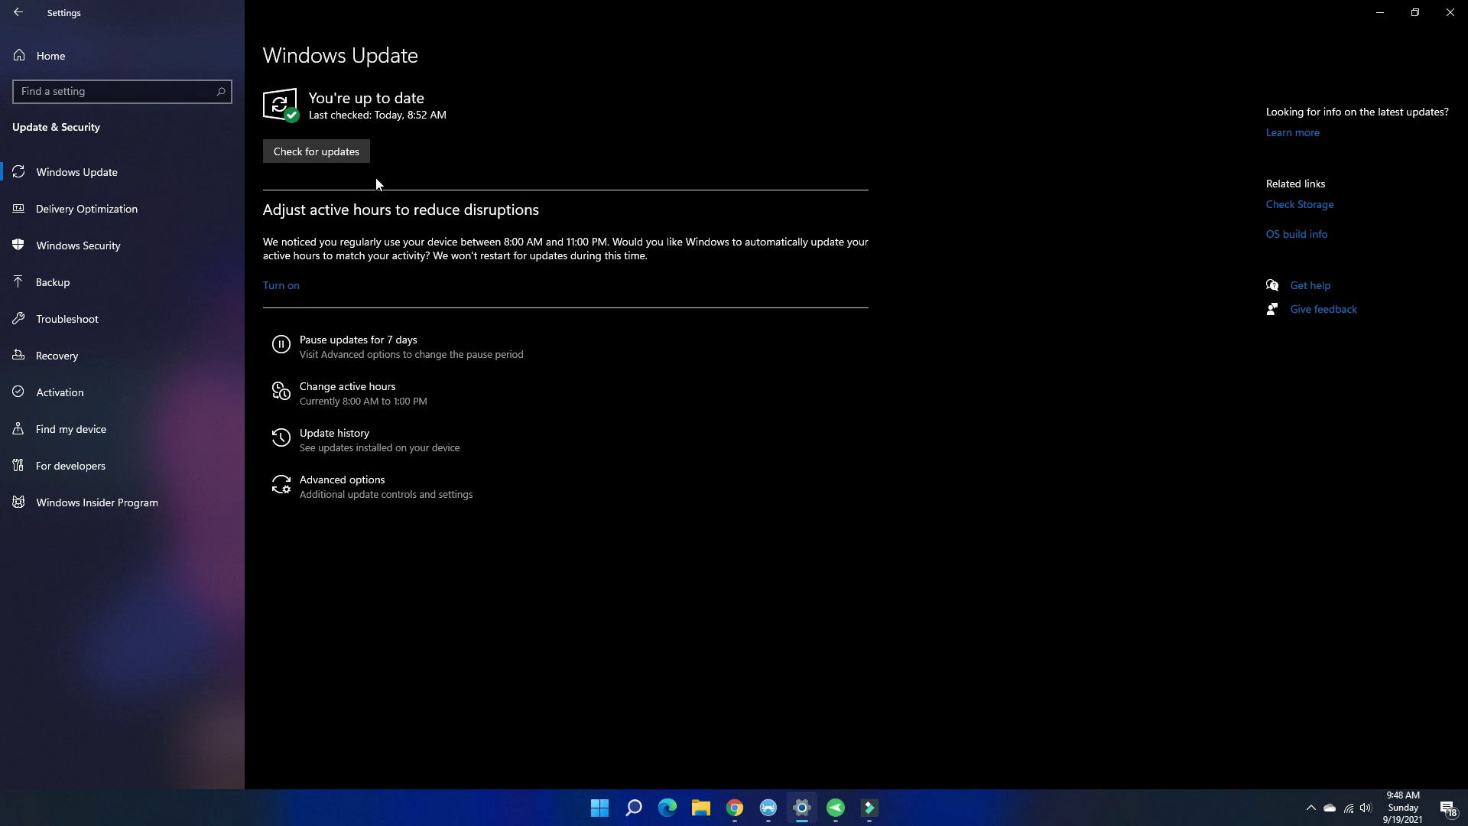
{"action": "left_click", "coordinate": [344, 150]}
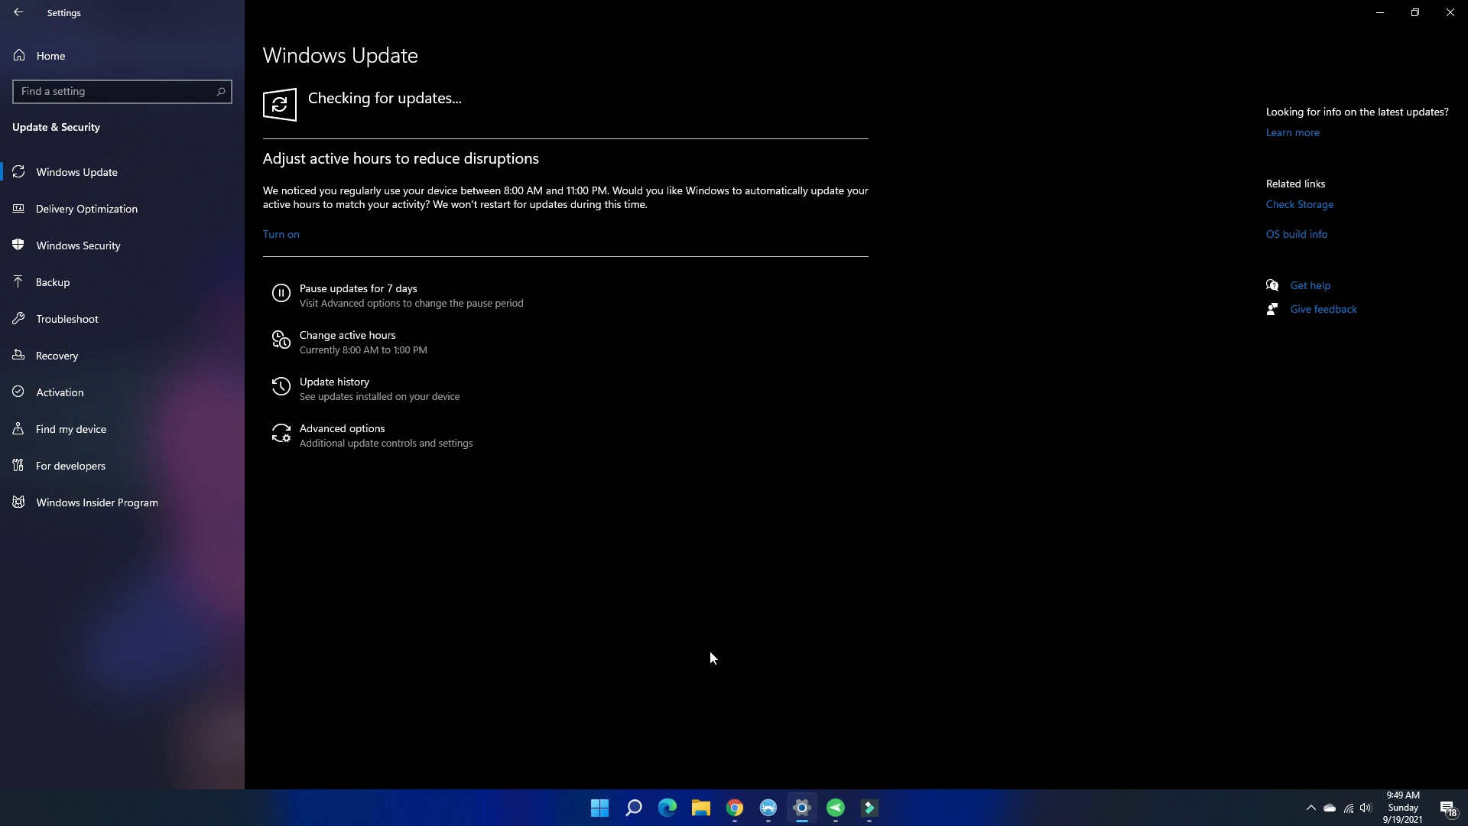
Close the Settings window showing the Windows Update page.
{"action": "left_click", "coordinate": [603, 808]}
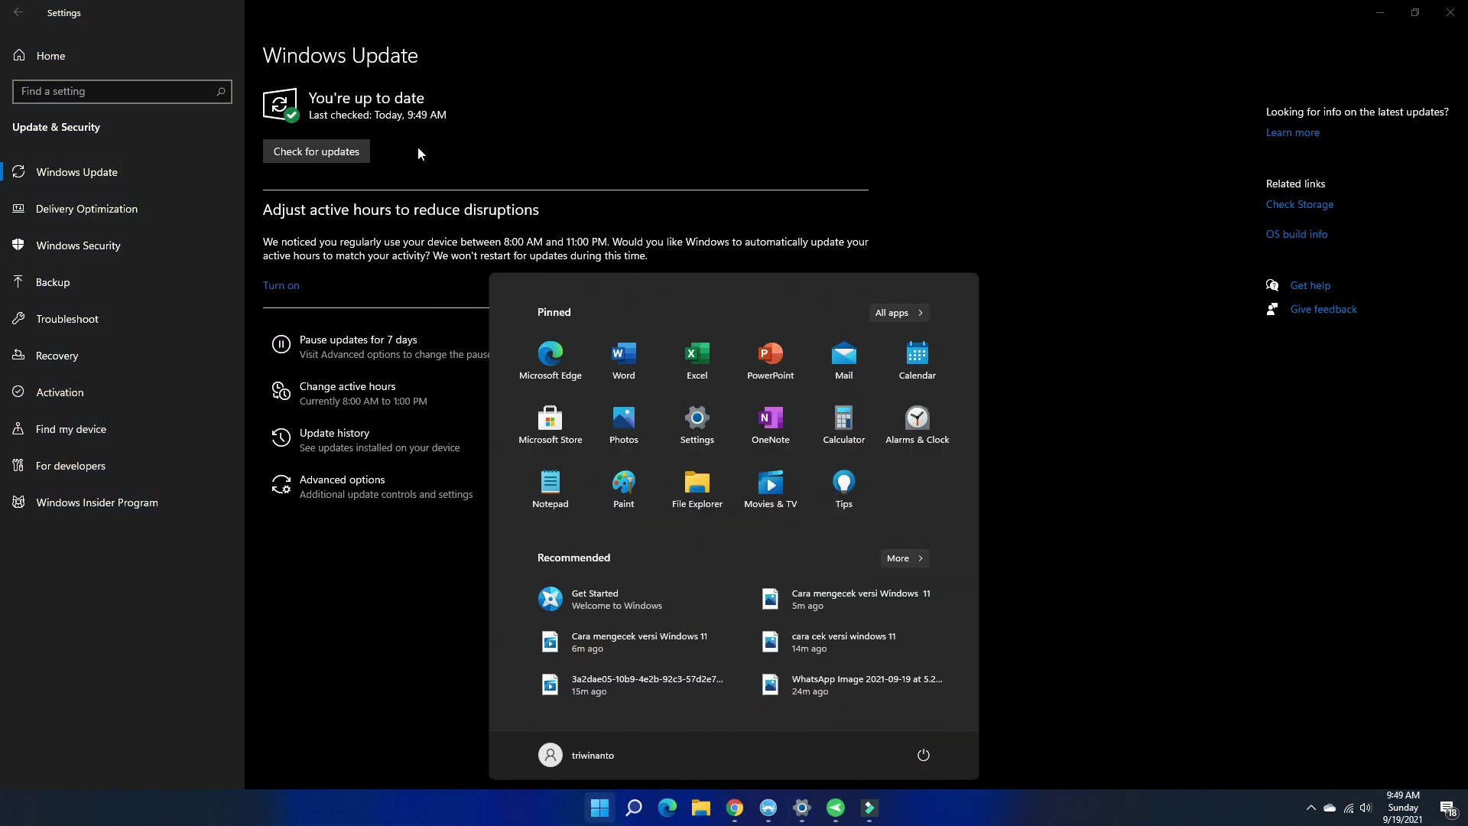
{"action": "left_click", "coordinate": [406, 59]}
{"action": "left_click", "coordinate": [603, 809]}
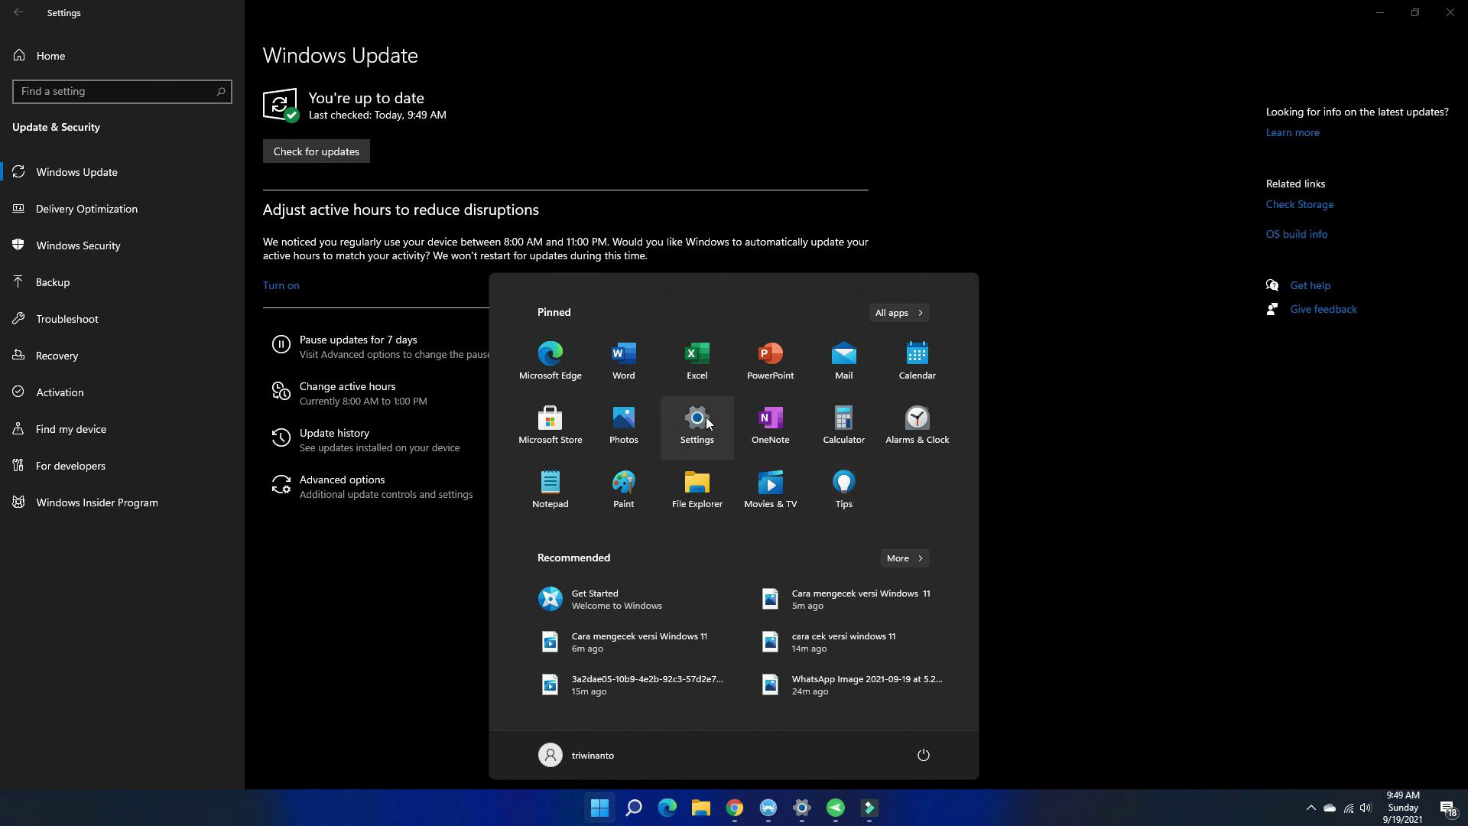
{"action": "left_click", "coordinate": [670, 428]}
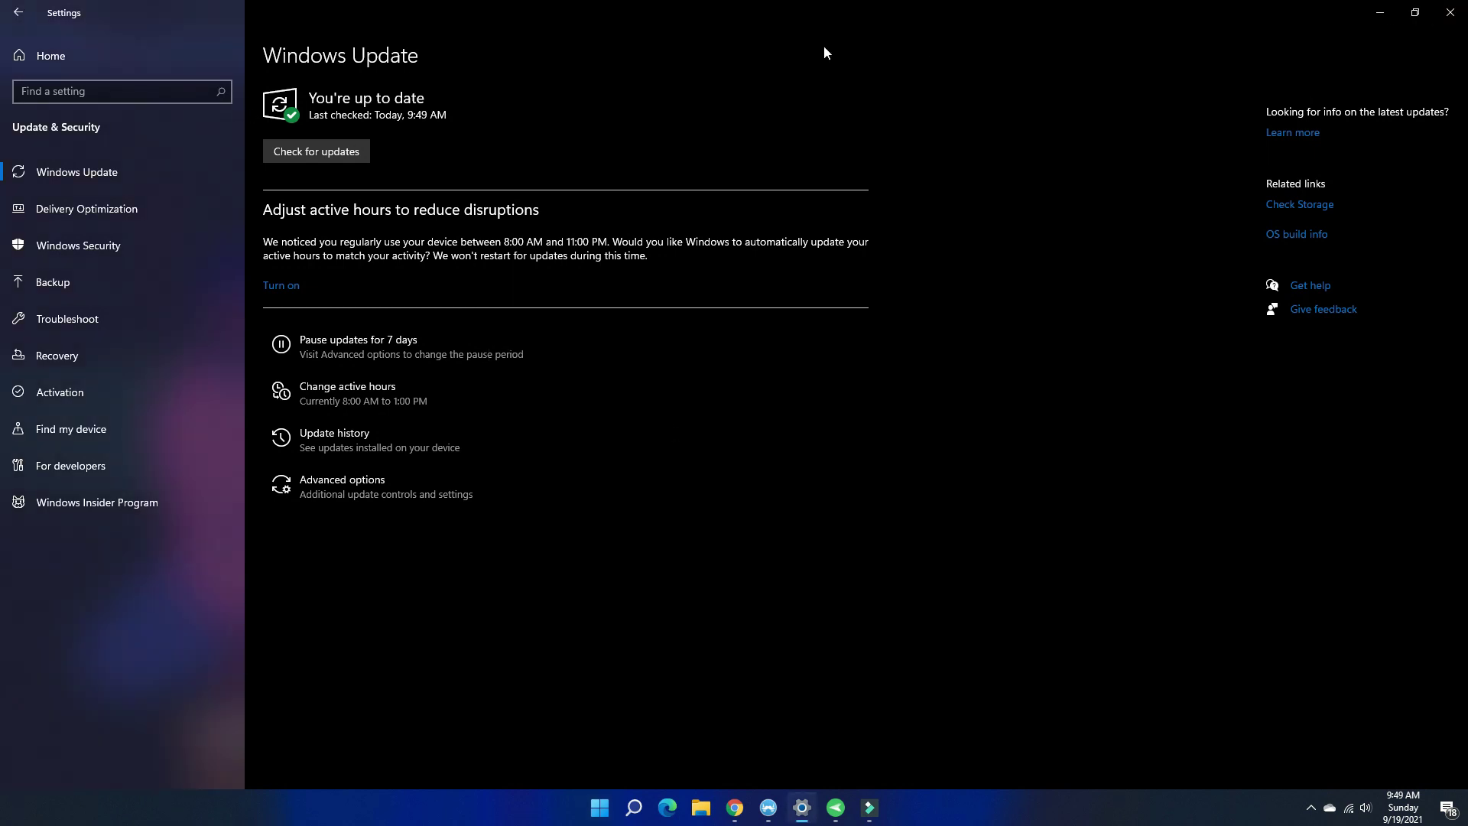
{"action": "left_click", "coordinate": [1451, 12]}
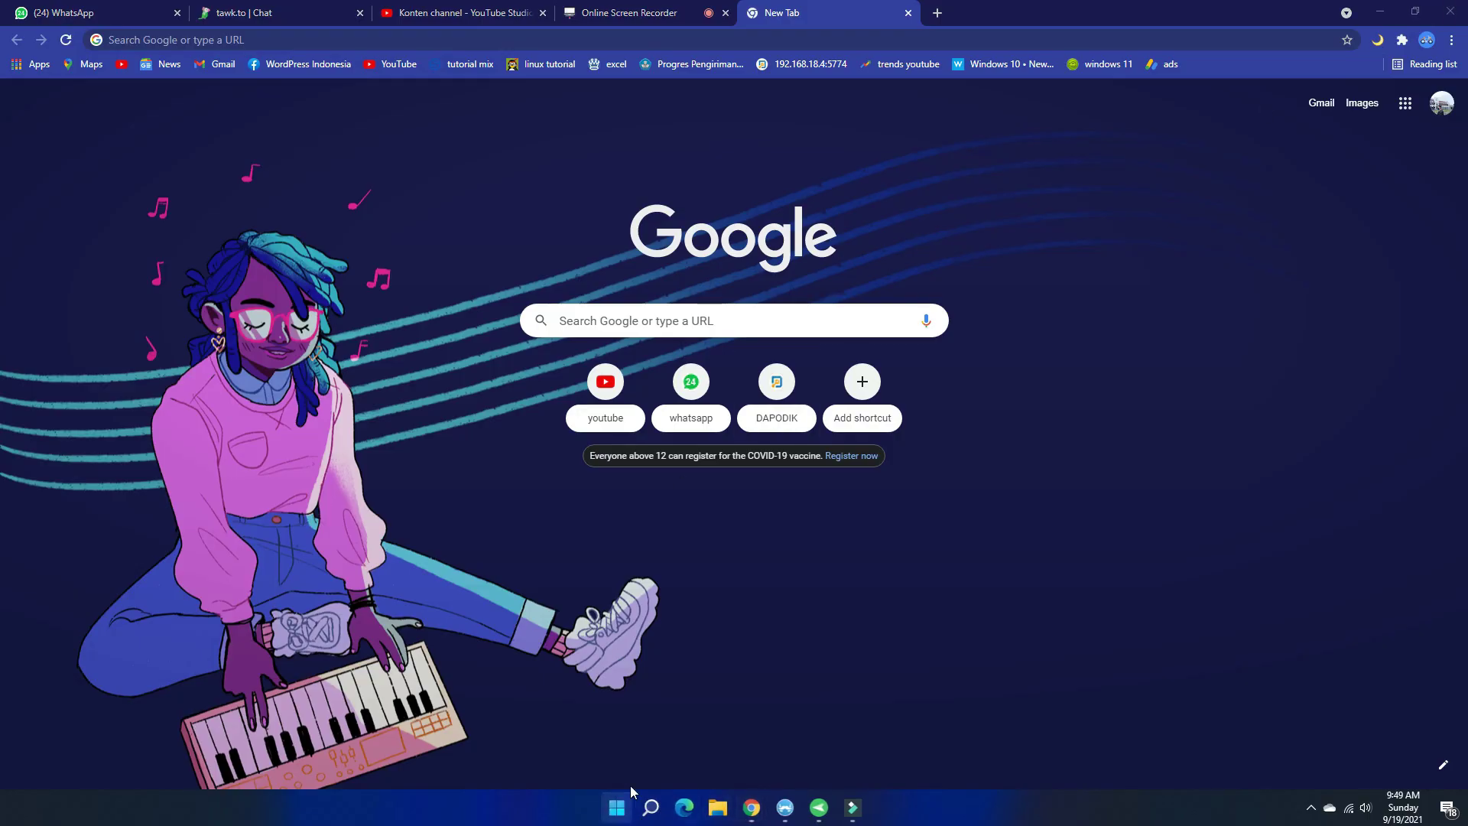
Reopen Windows Settings and go to the Update & Security category.
{"action": "left_click", "coordinate": [611, 804]}
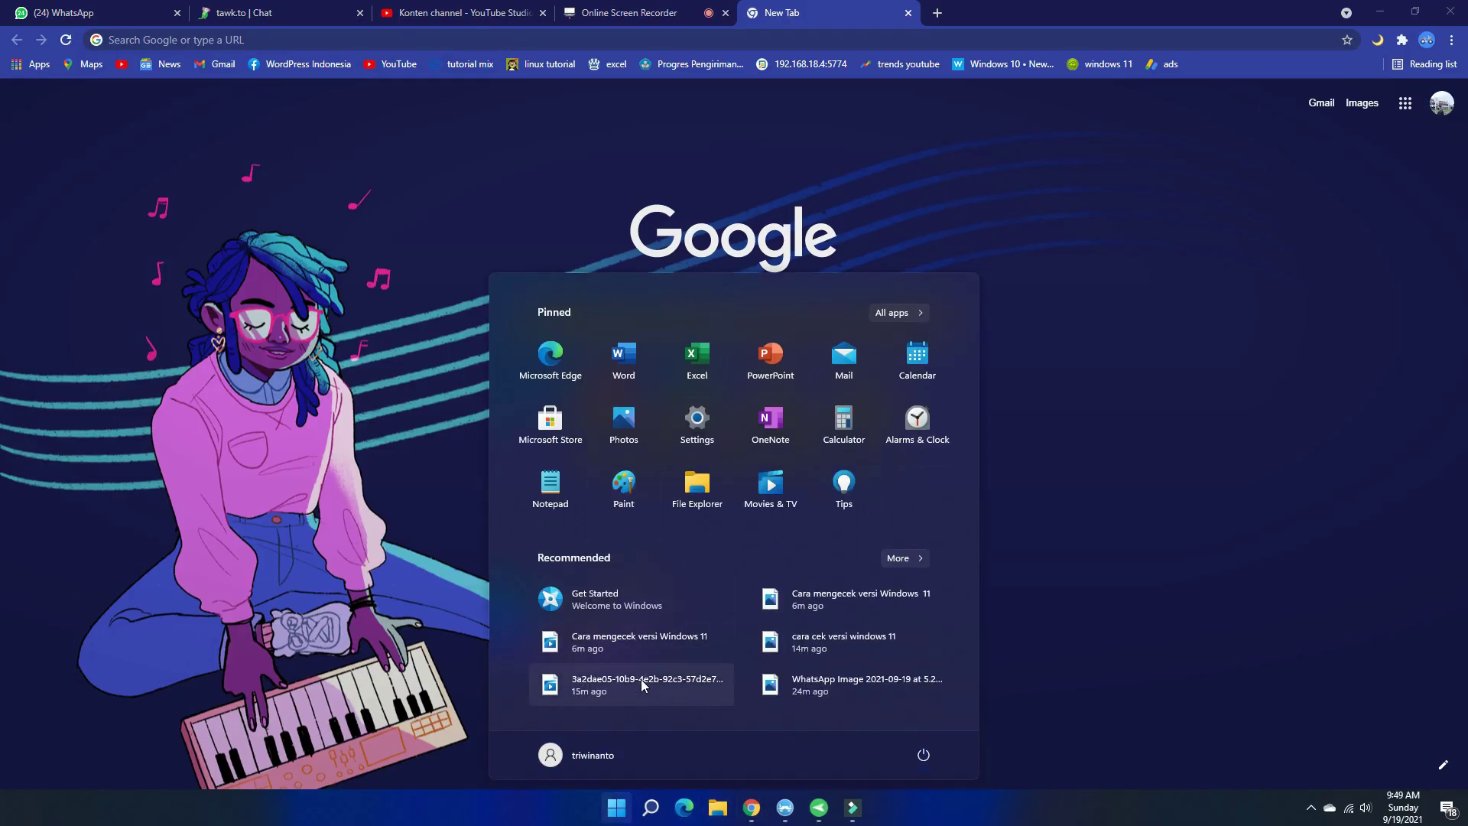
{"action": "left_click", "coordinate": [716, 421]}
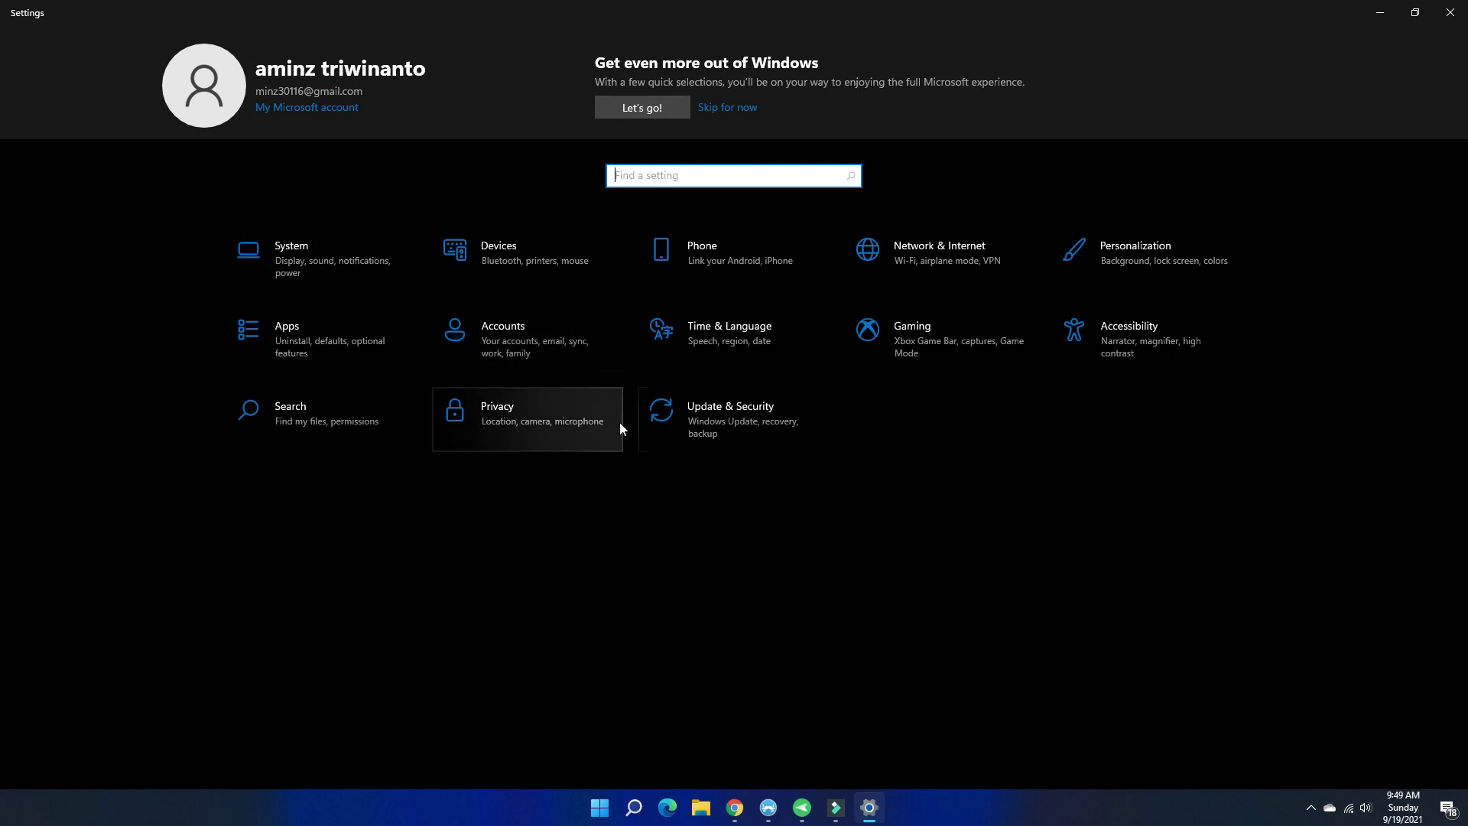
{"action": "left_click", "coordinate": [765, 417]}
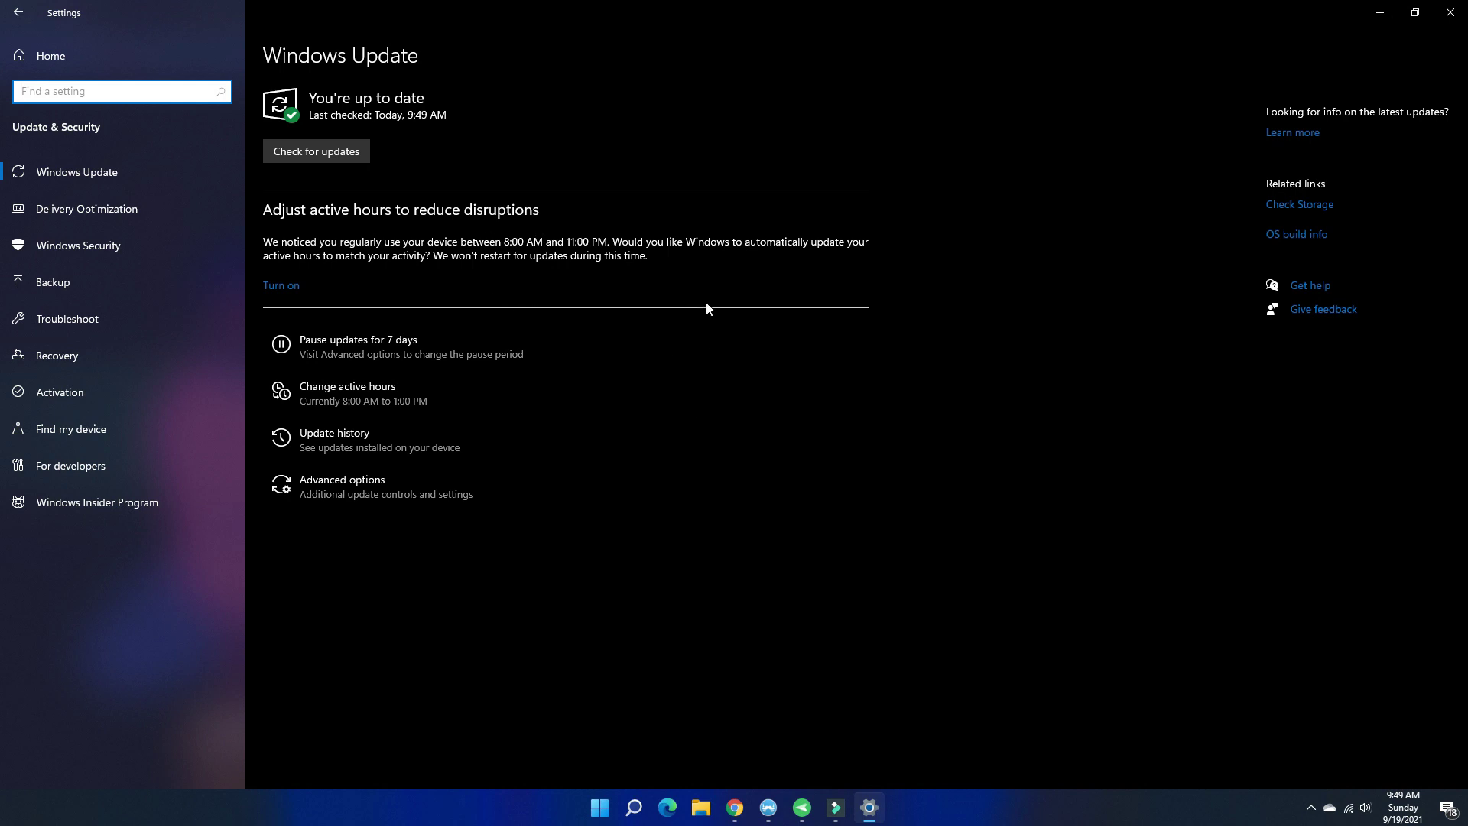
On the Troubleshoot page, set the troubleshooting preference to "Run troubleshooters automatically, don't notify me".
{"action": "left_click", "coordinate": [135, 323]}
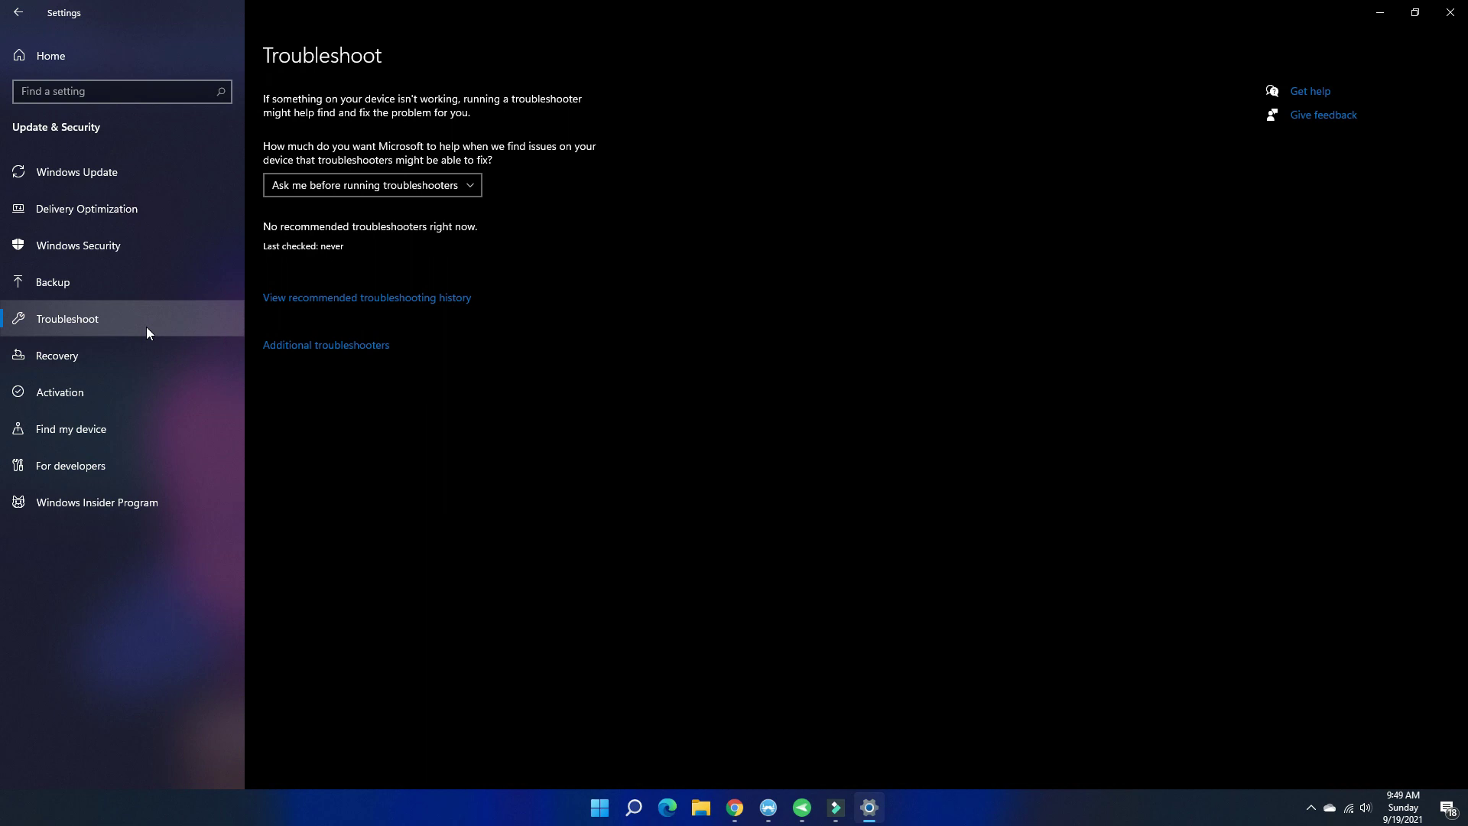
{"action": "left_click", "coordinate": [407, 191]}
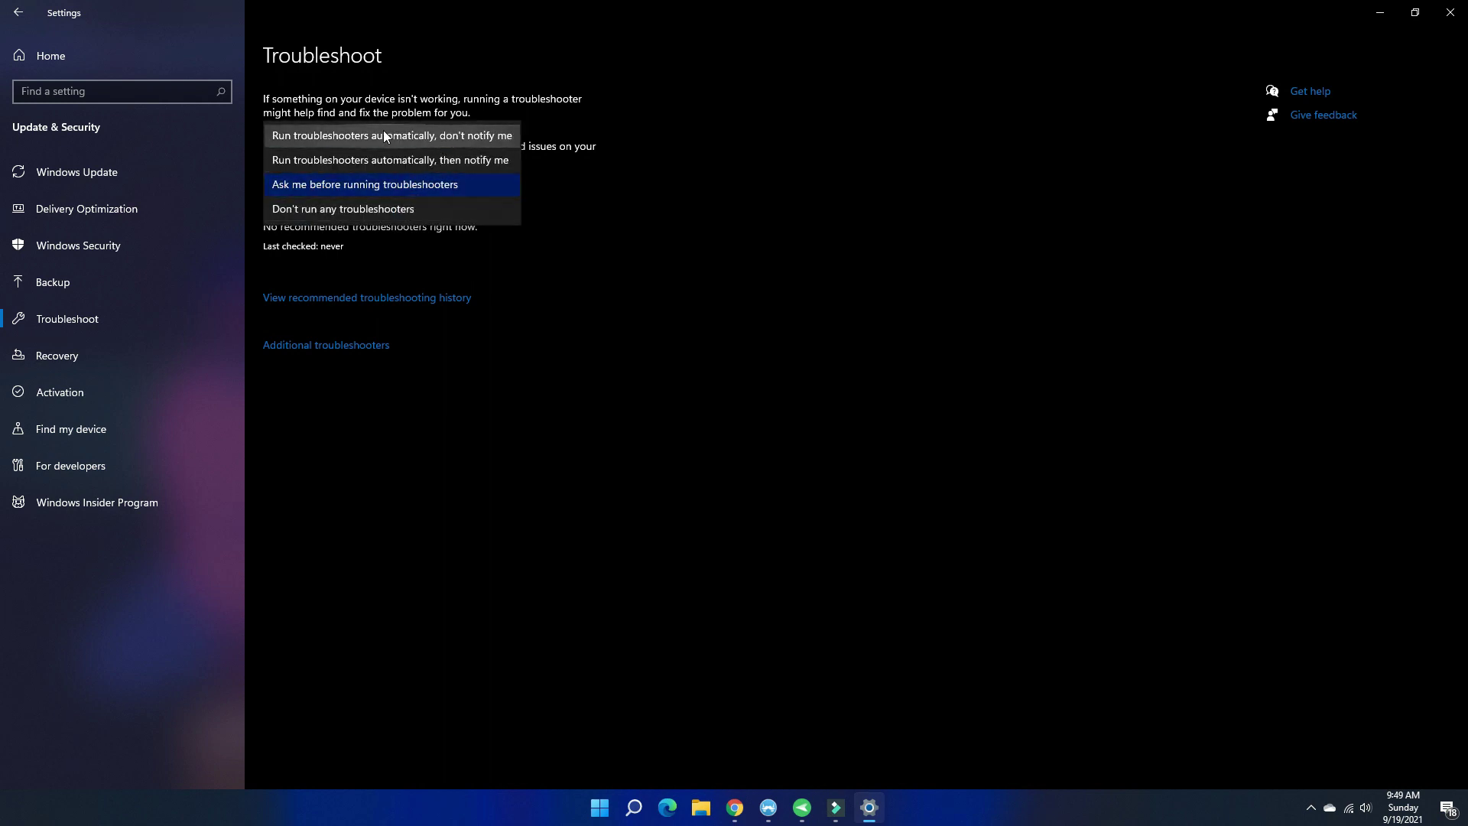
{"action": "left_click", "coordinate": [403, 138]}
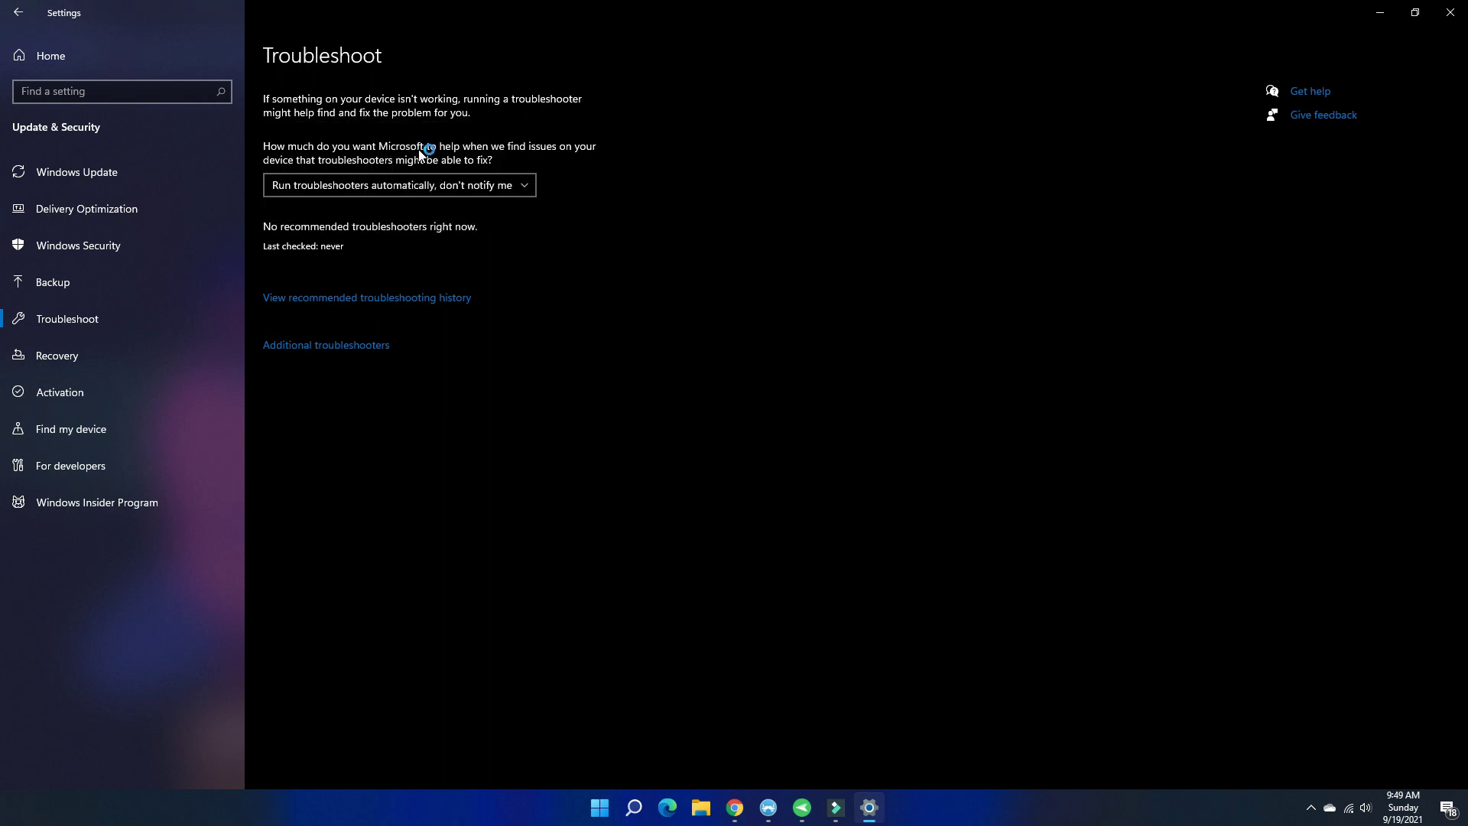
{"action": "left_click", "coordinate": [467, 188]}
{"action": "left_click", "coordinate": [434, 189]}
Return to the Settings home page and reopen the Update & Security category.
{"action": "left_click", "coordinate": [154, 243]}
{"action": "left_click", "coordinate": [131, 309]}
{"action": "left_click", "coordinate": [17, 12]}
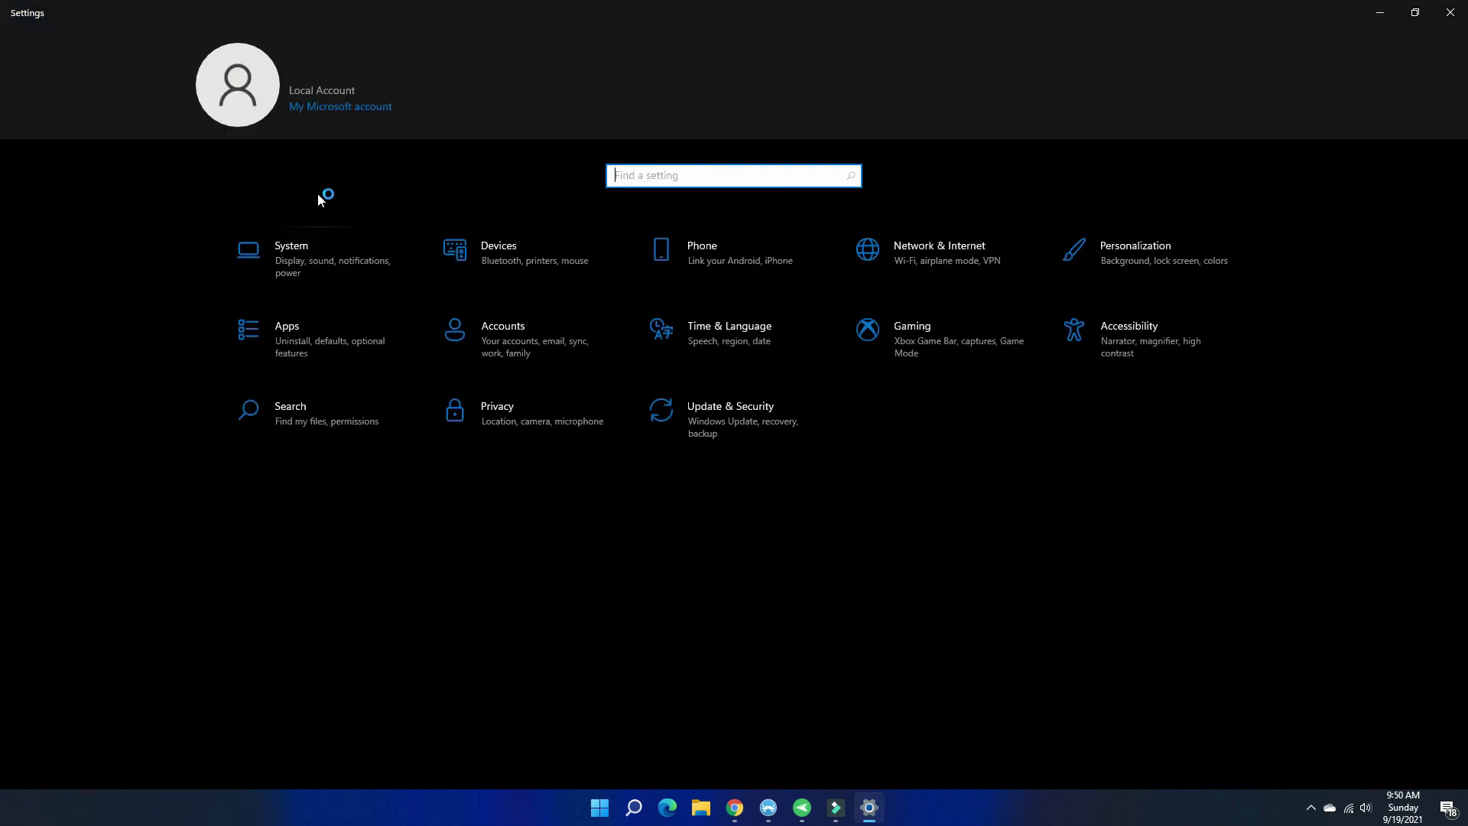
{"action": "left_click", "coordinate": [311, 276]}
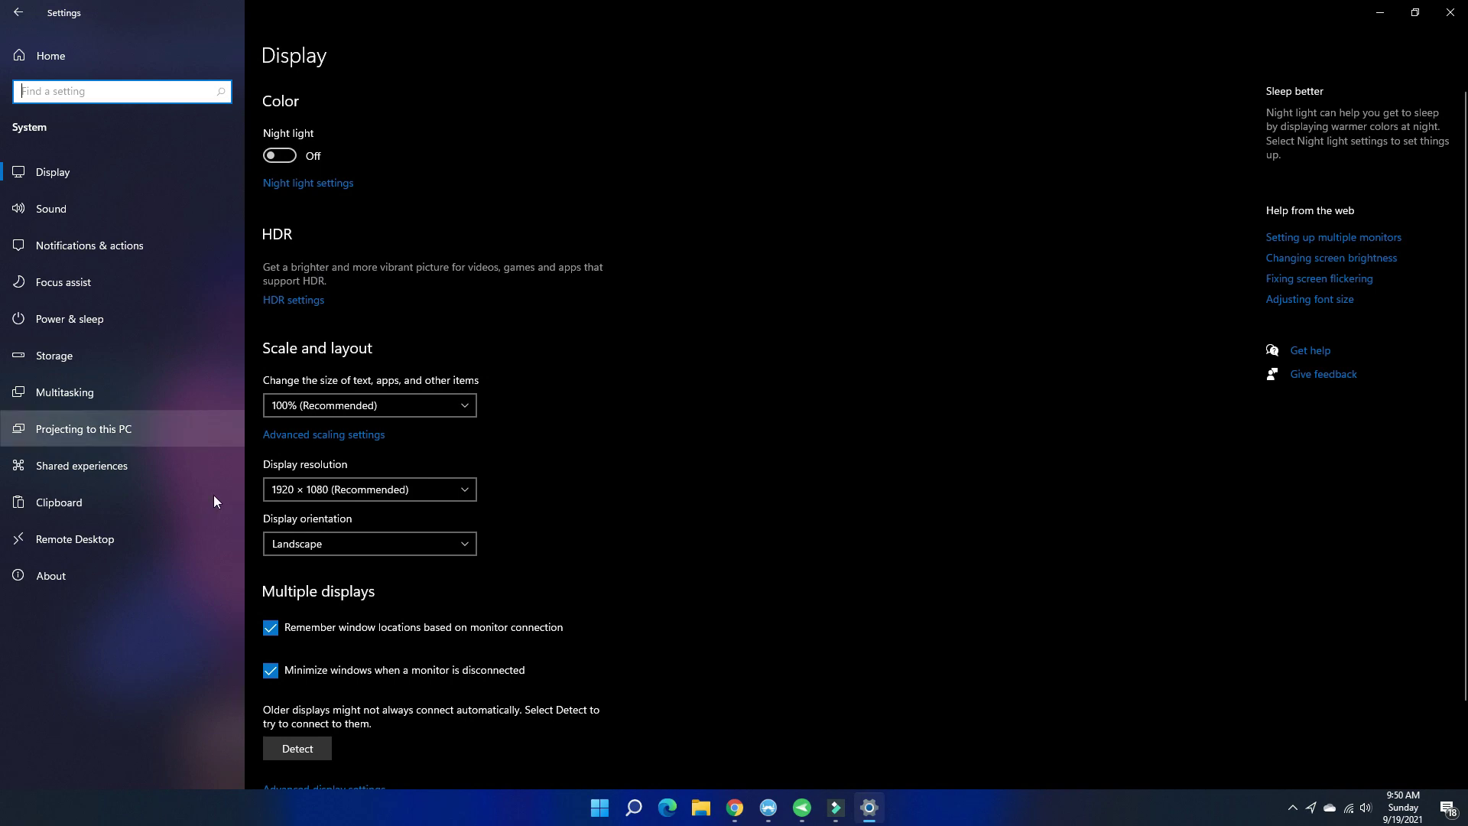
{"action": "left_click", "coordinate": [17, 12]}
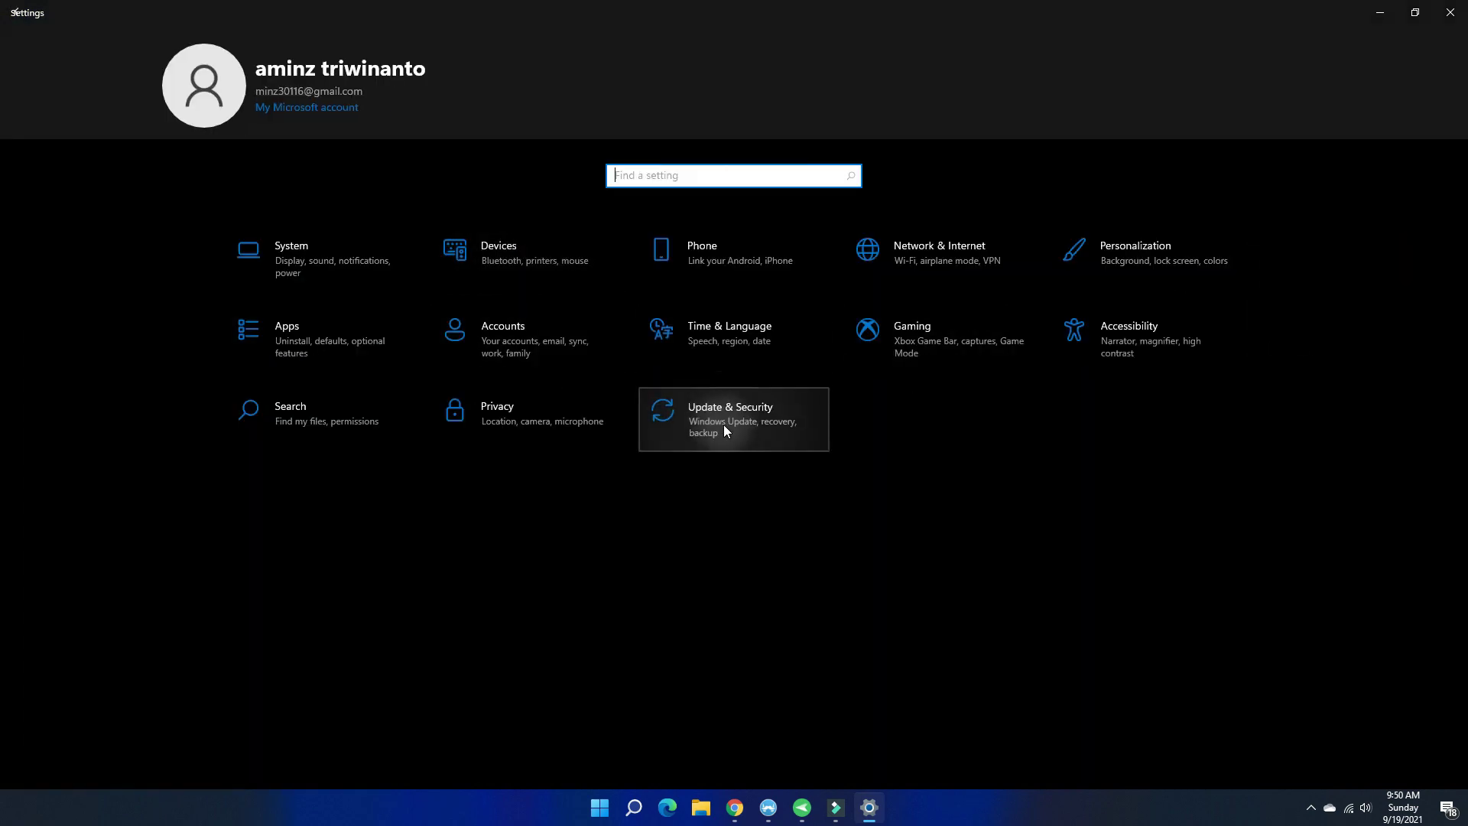
{"action": "left_click", "coordinate": [724, 419]}
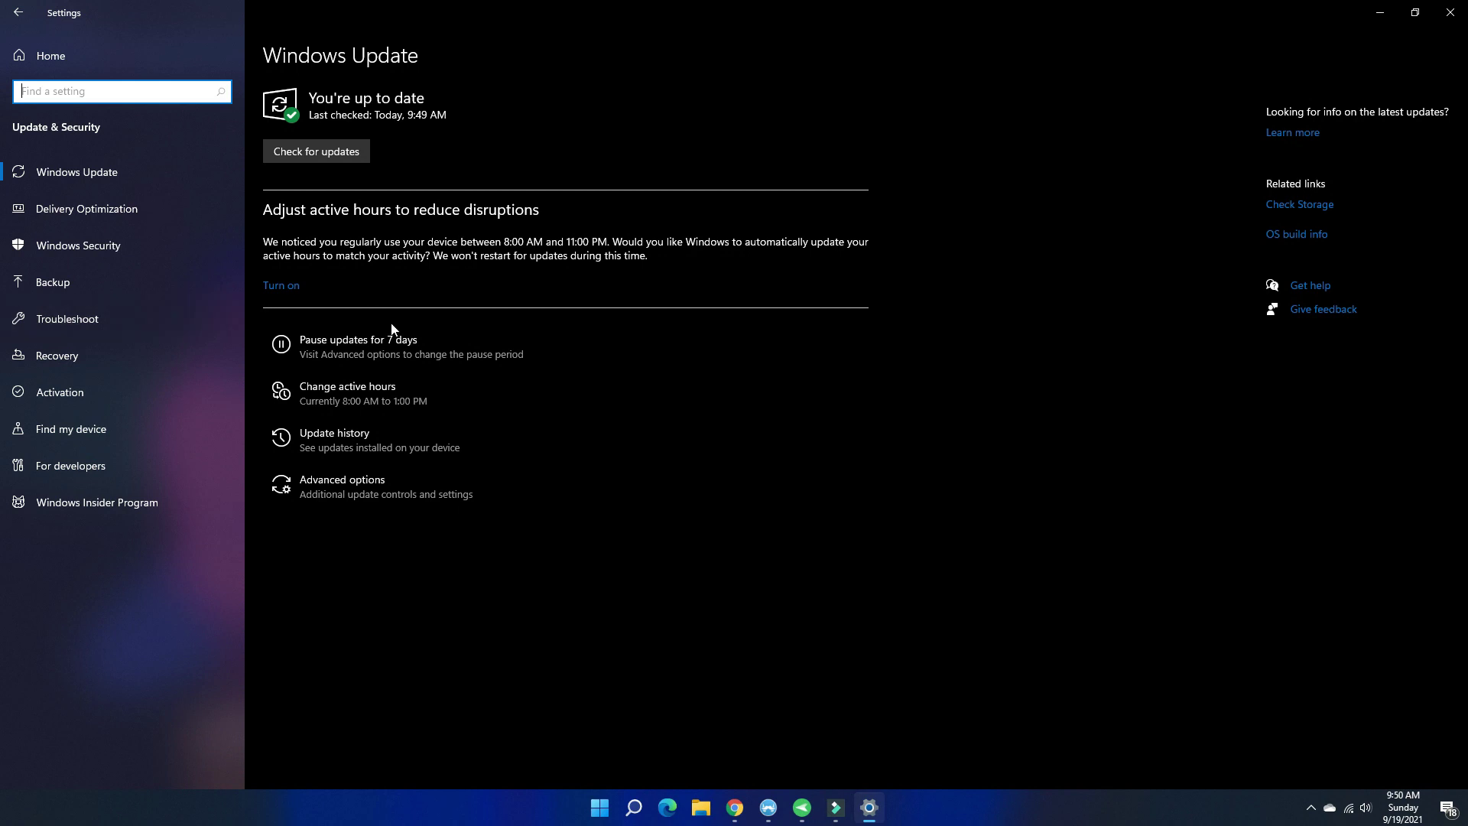
Show the PC's power options, including Restart, and dismiss them without choosing one.
{"action": "left_click", "coordinate": [604, 803]}
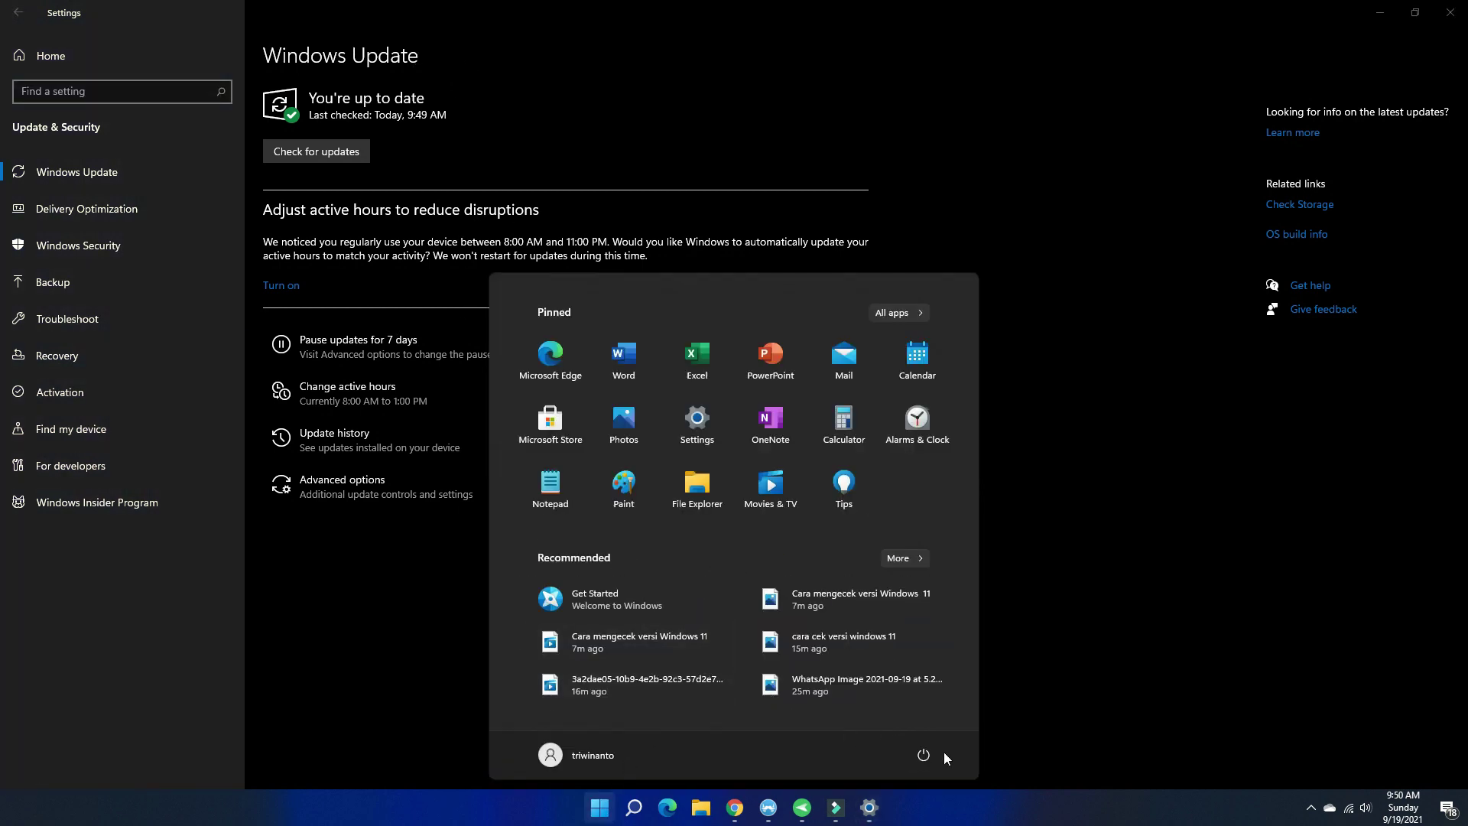
{"action": "left_click", "coordinate": [924, 755]}
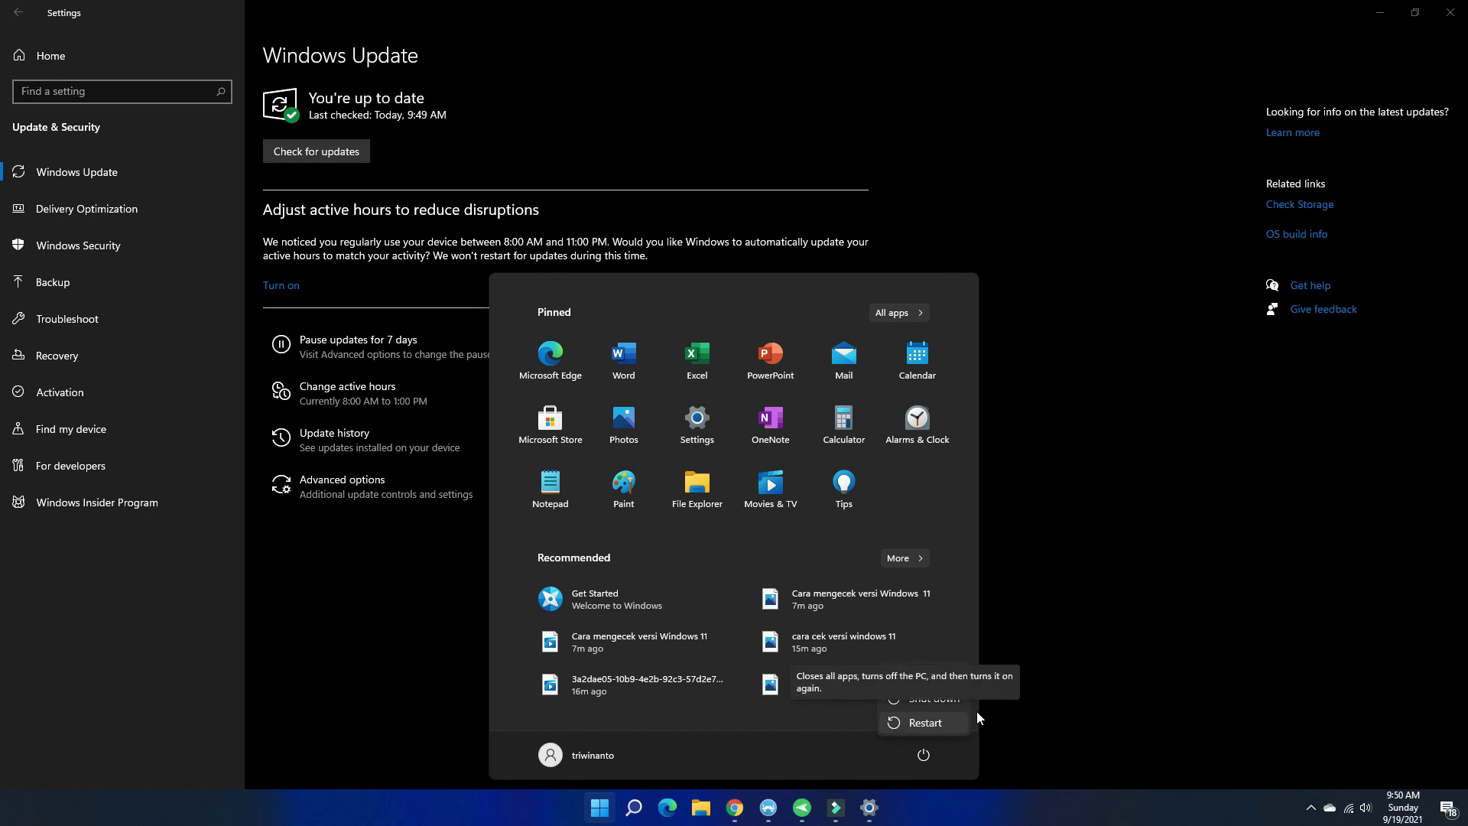
{"action": "left_click", "coordinate": [1095, 621]}
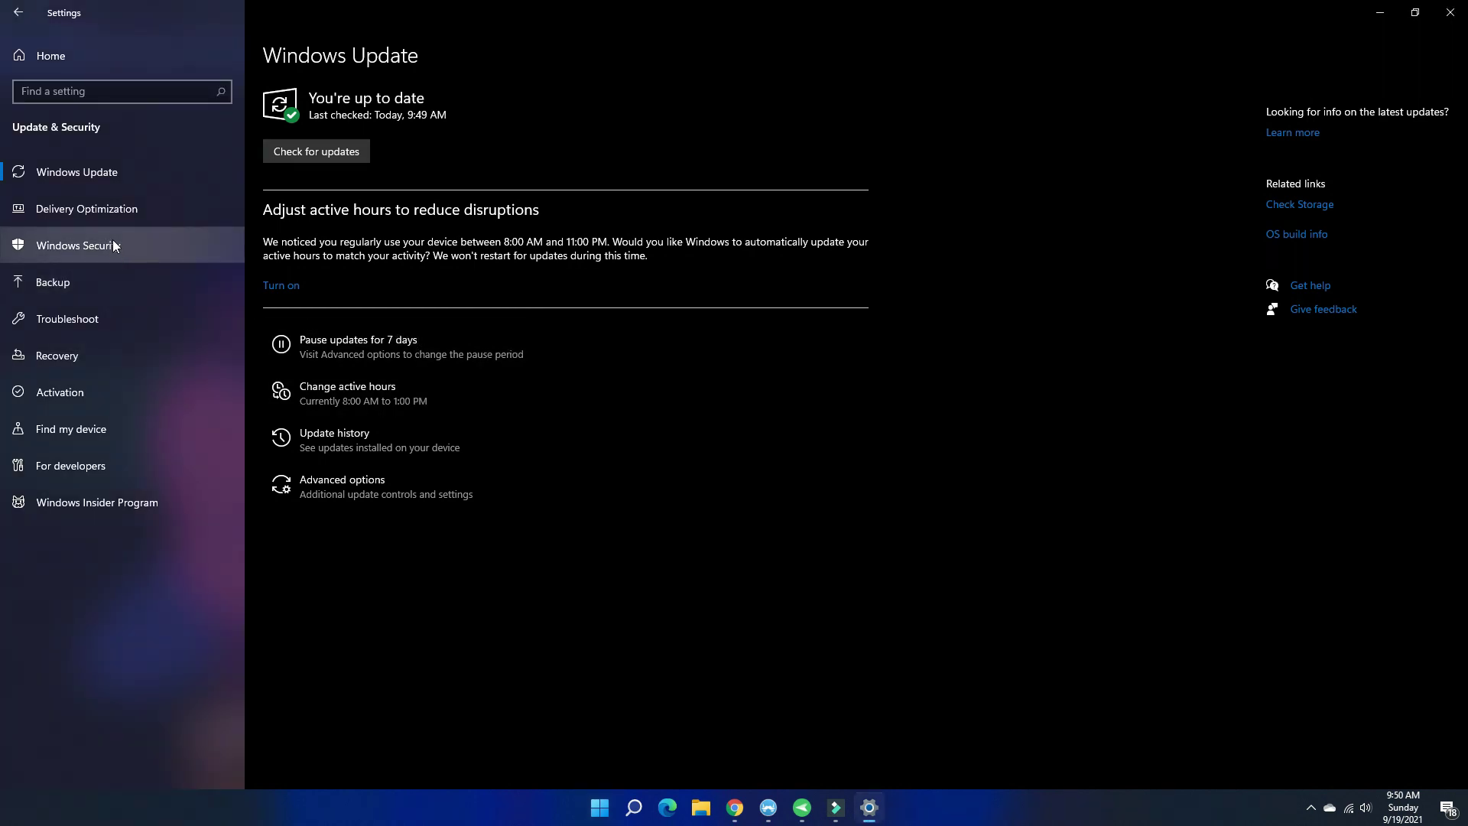
Return to the Troubleshoot page and reselect "Run troubleshooters automatically, don't notify me" as the troubleshooting preference.
{"action": "left_click", "coordinate": [111, 316]}
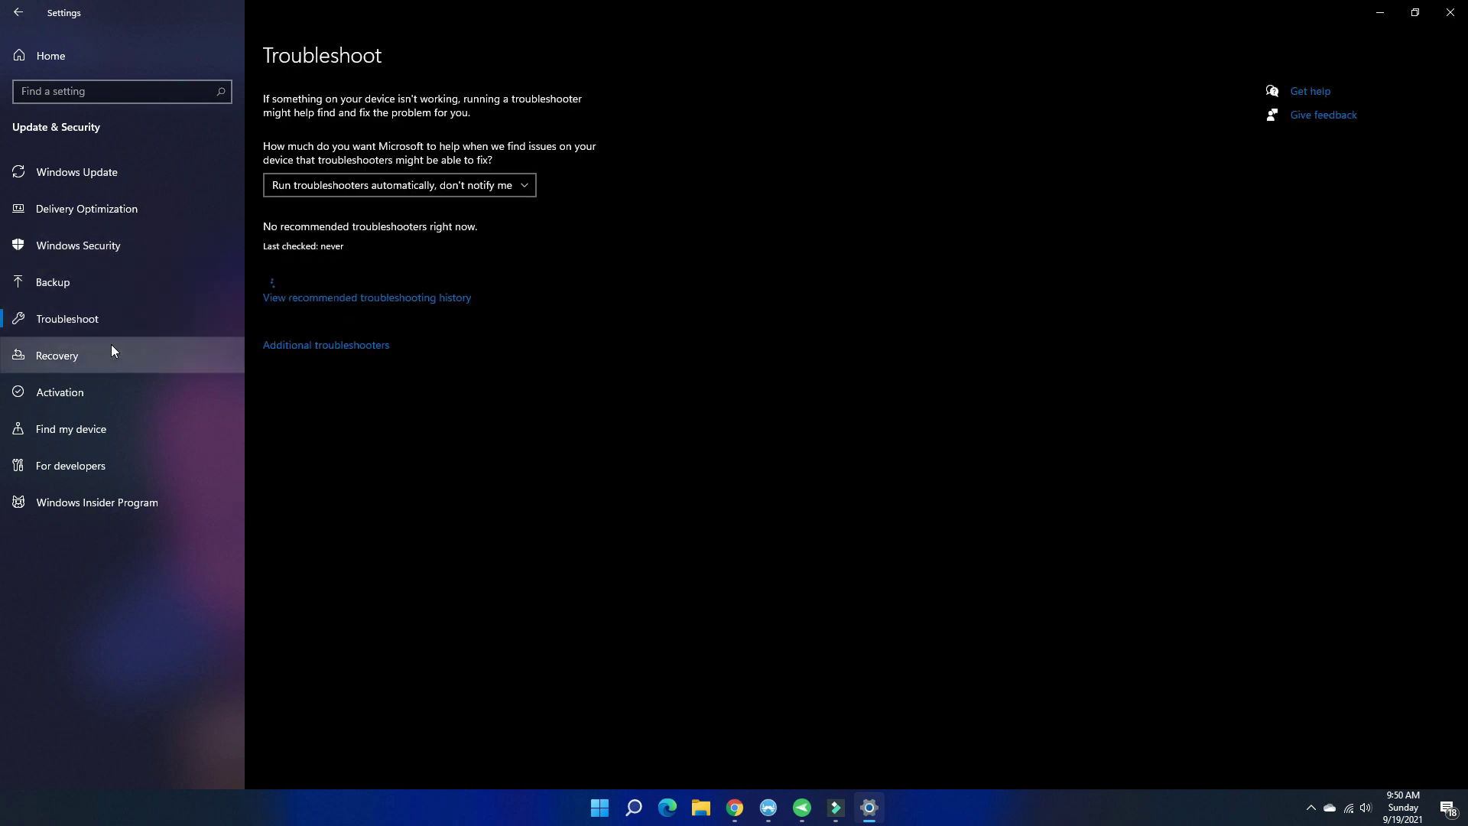
{"action": "left_click", "coordinate": [364, 191]}
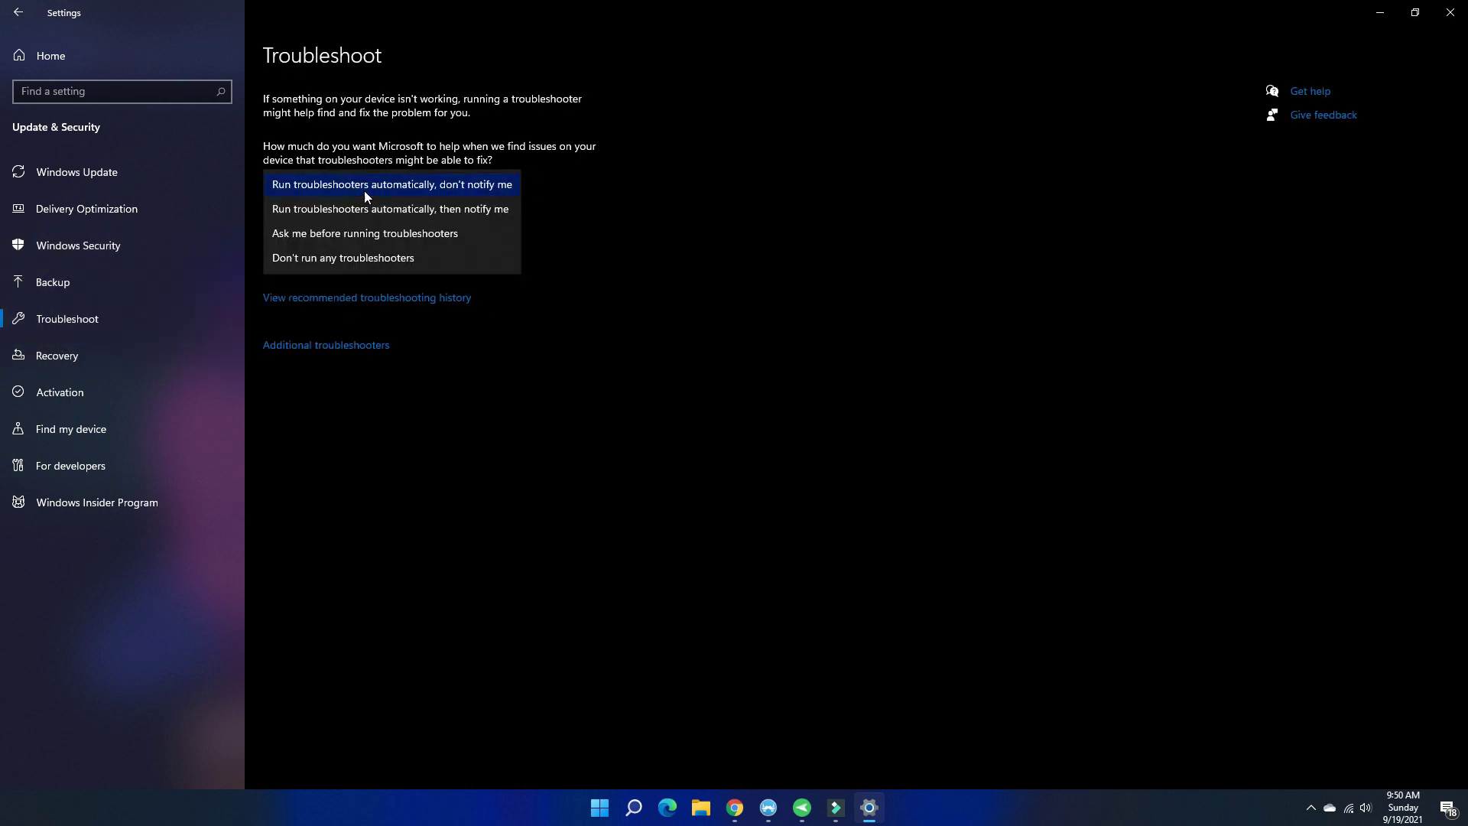
{"action": "left_click", "coordinate": [423, 191]}
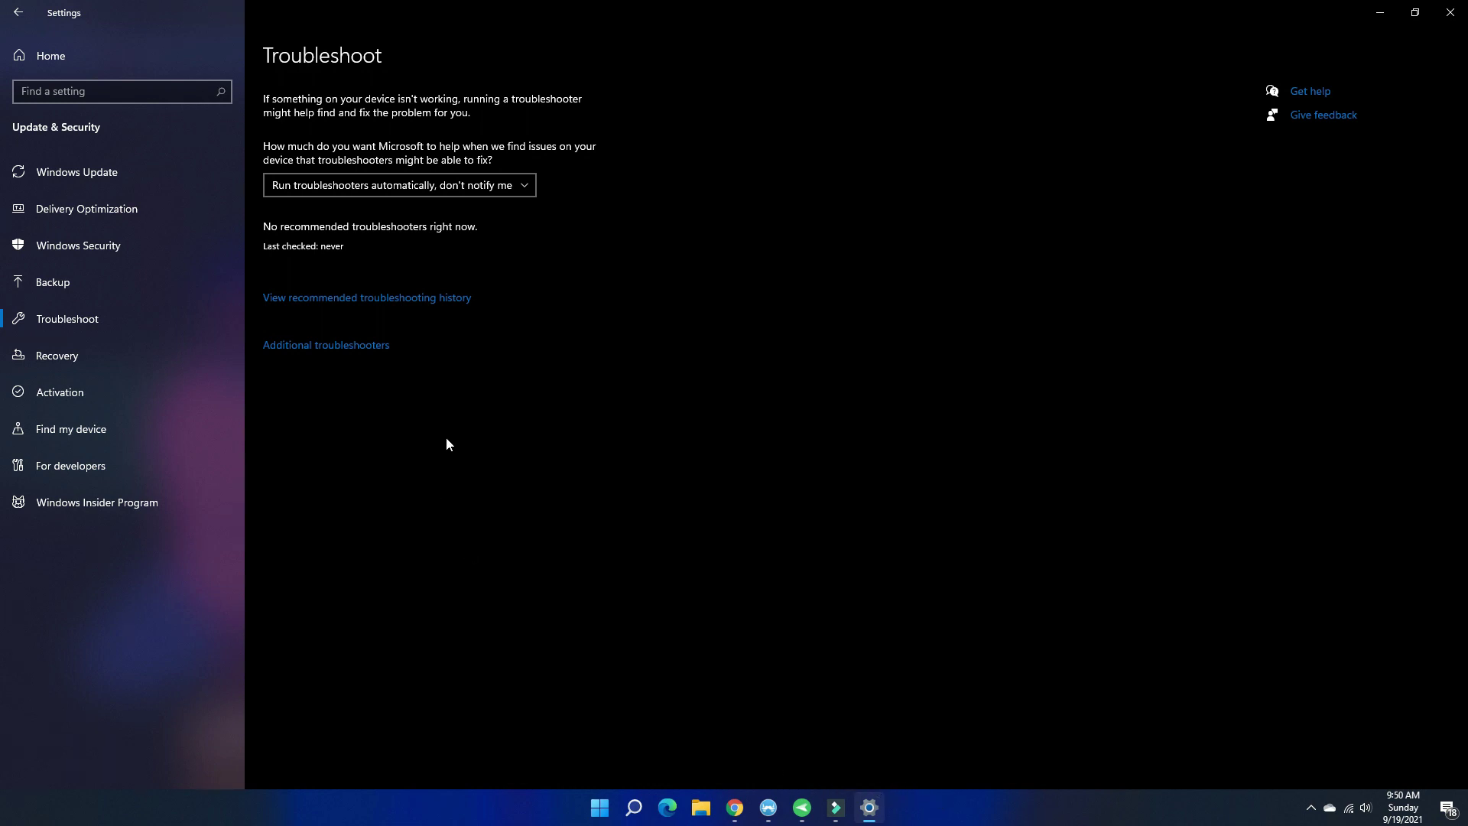
Find Search and Indexing among the additional troubleshooters, reveal its option to run the troubleshooter, and return to the Troubleshoot page.
{"action": "left_click", "coordinate": [386, 346]}
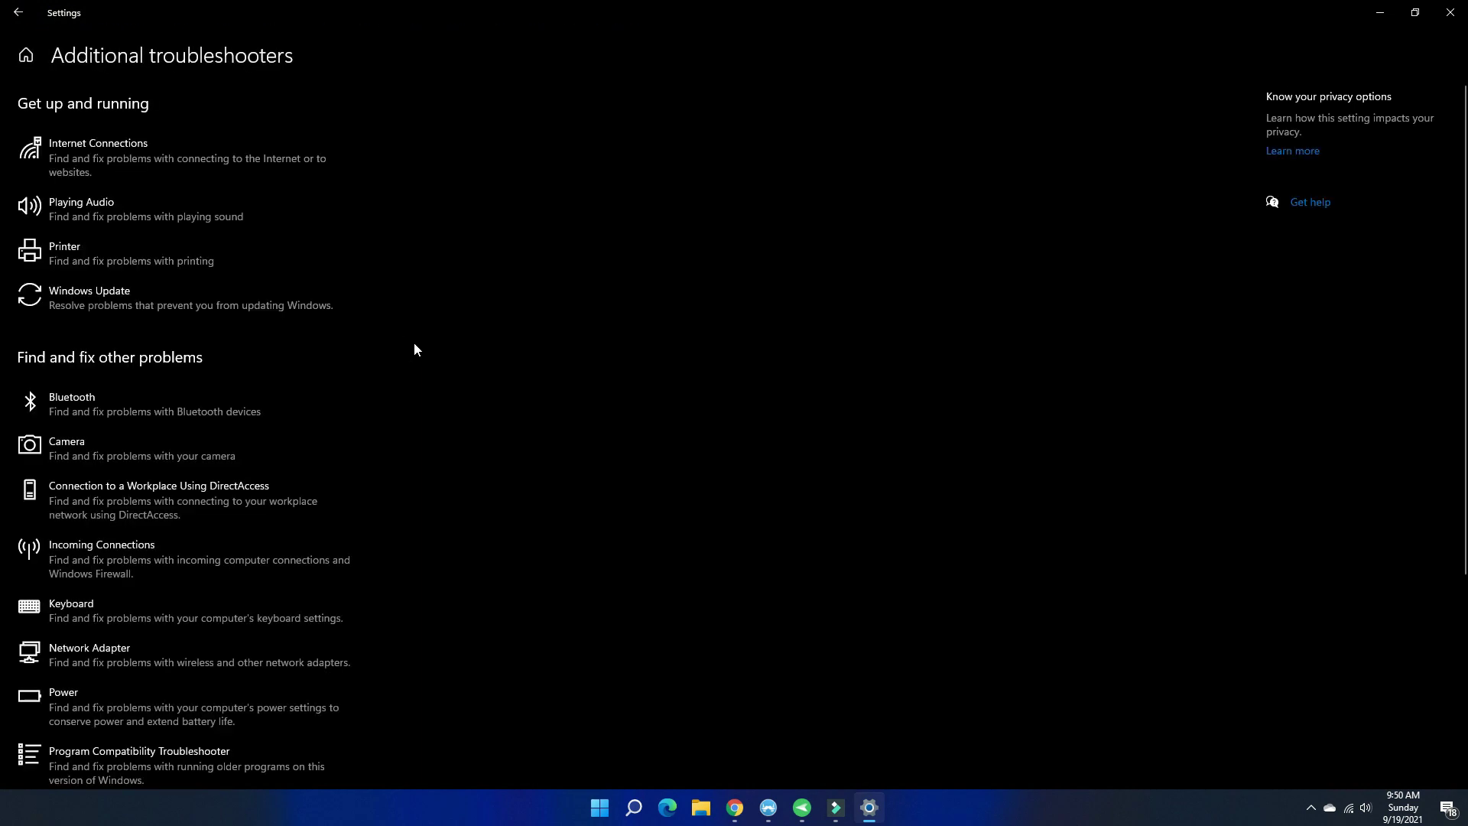
{"action": "left_click", "coordinate": [18, 12]}
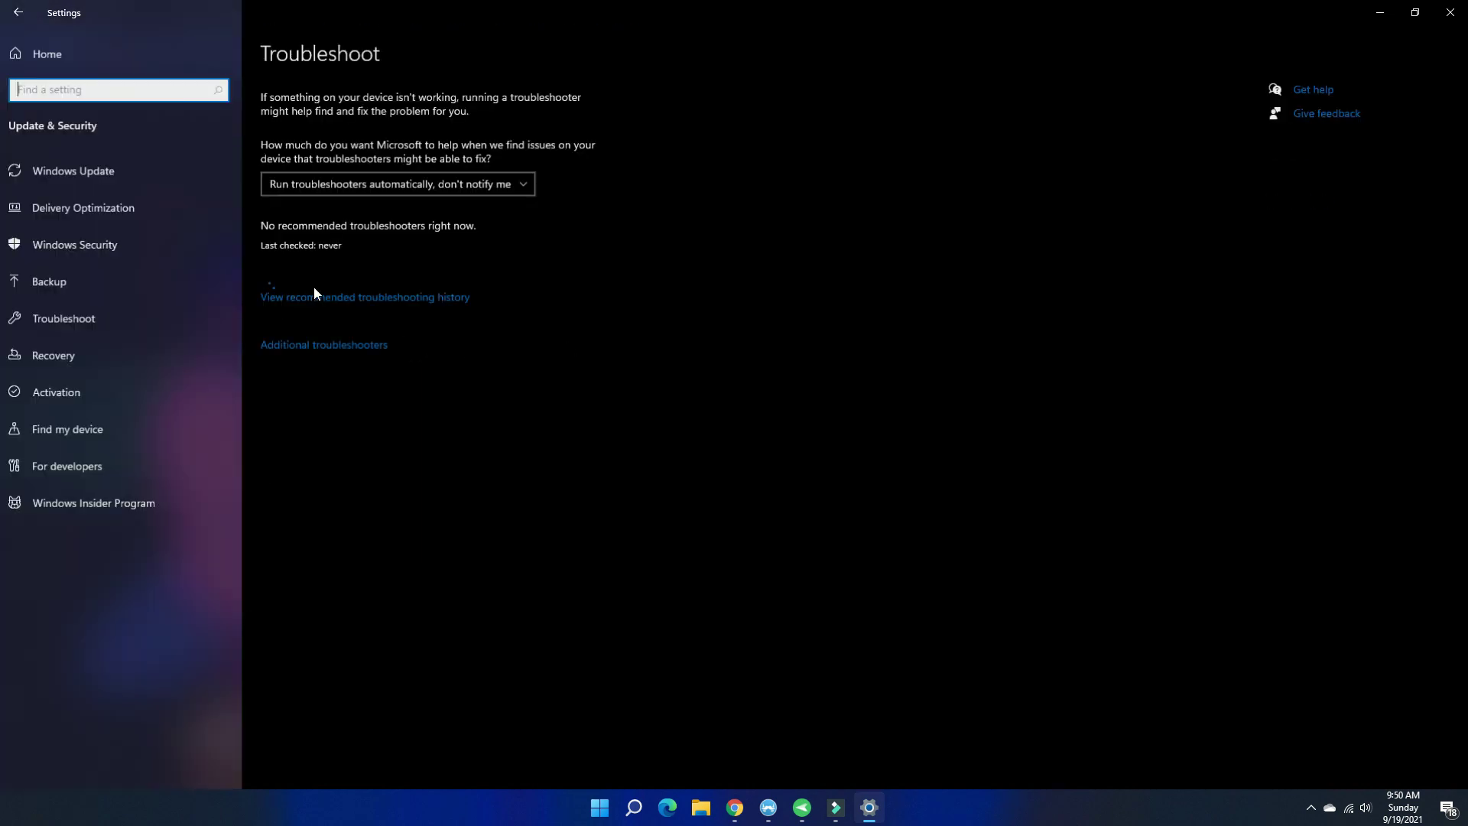
{"action": "left_click", "coordinate": [356, 348]}
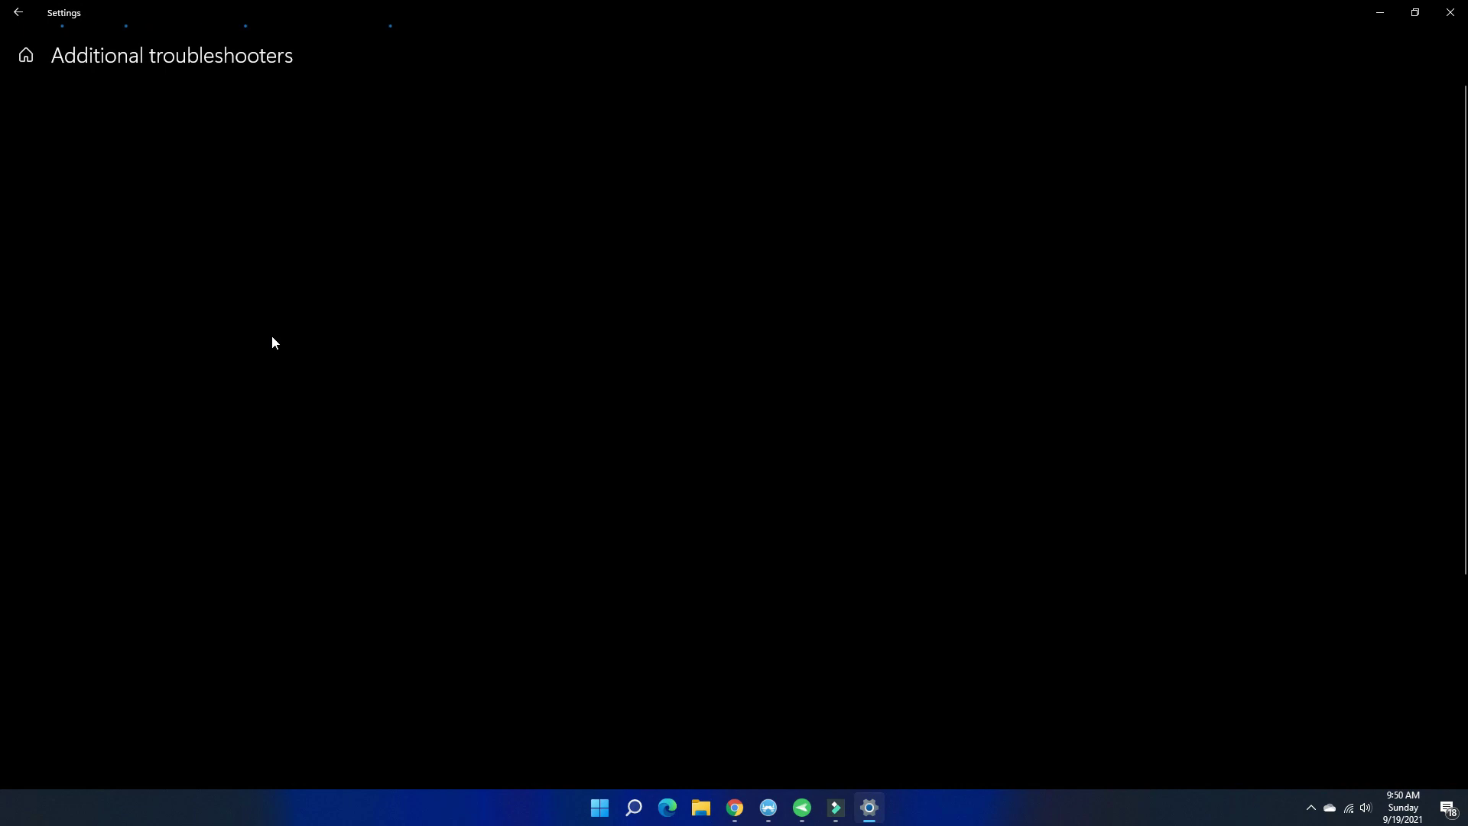
{"action": "scroll", "coordinate": [229, 457], "scroll_direction": "down", "scroll_amount": 5}
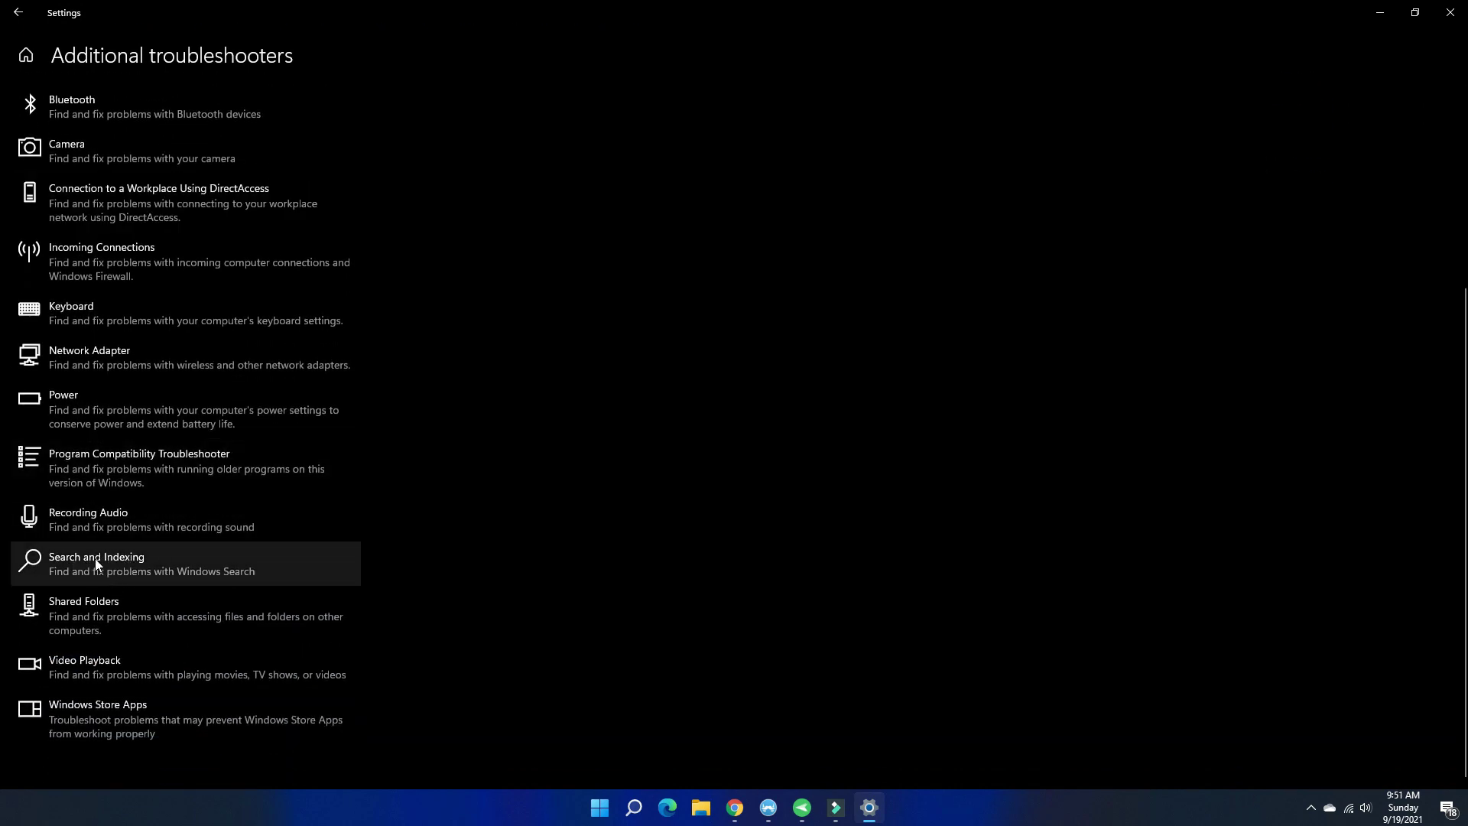
{"action": "left_click", "coordinate": [89, 562]}
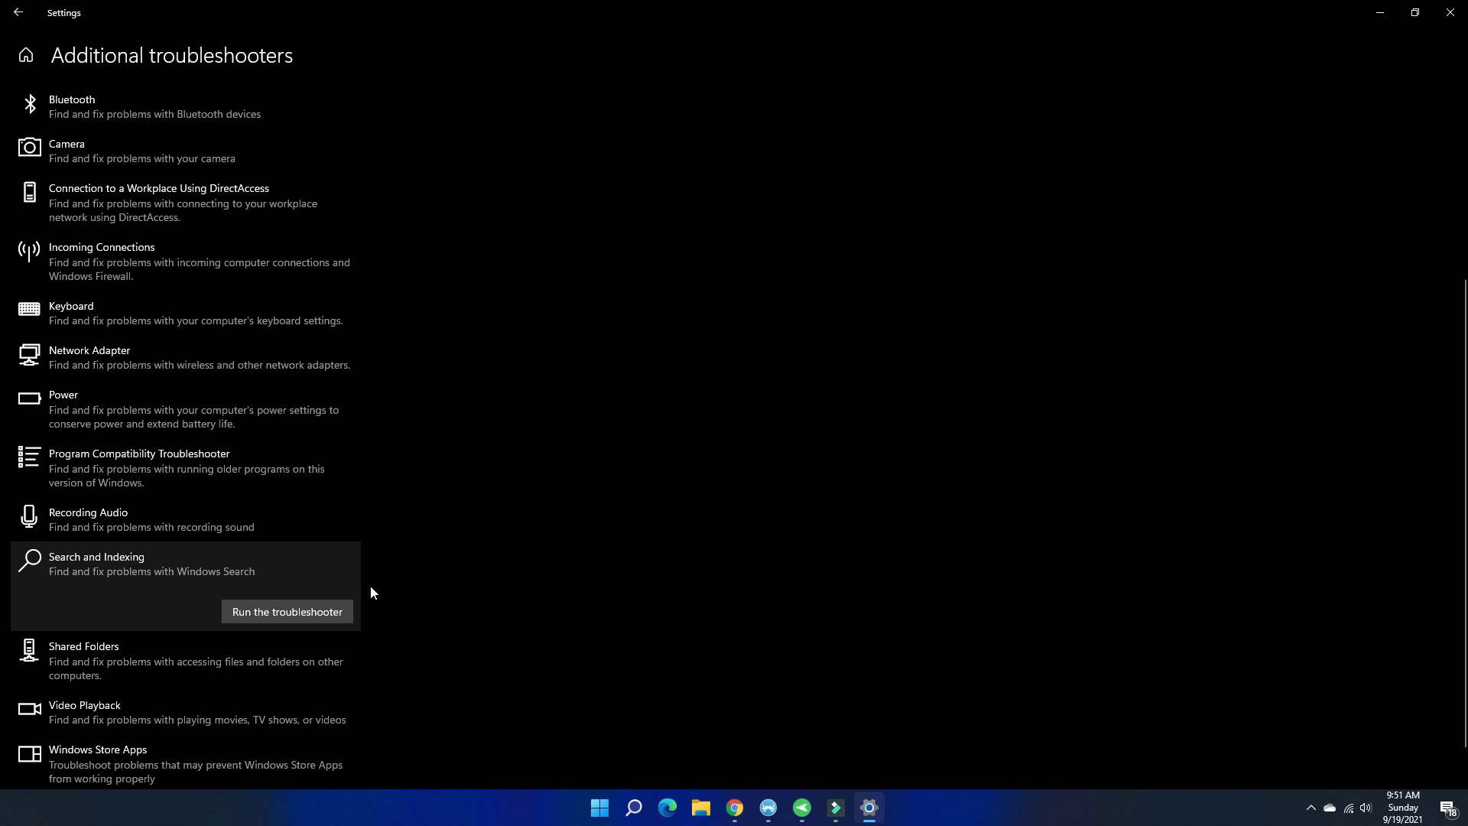
{"action": "left_click", "coordinate": [18, 12]}
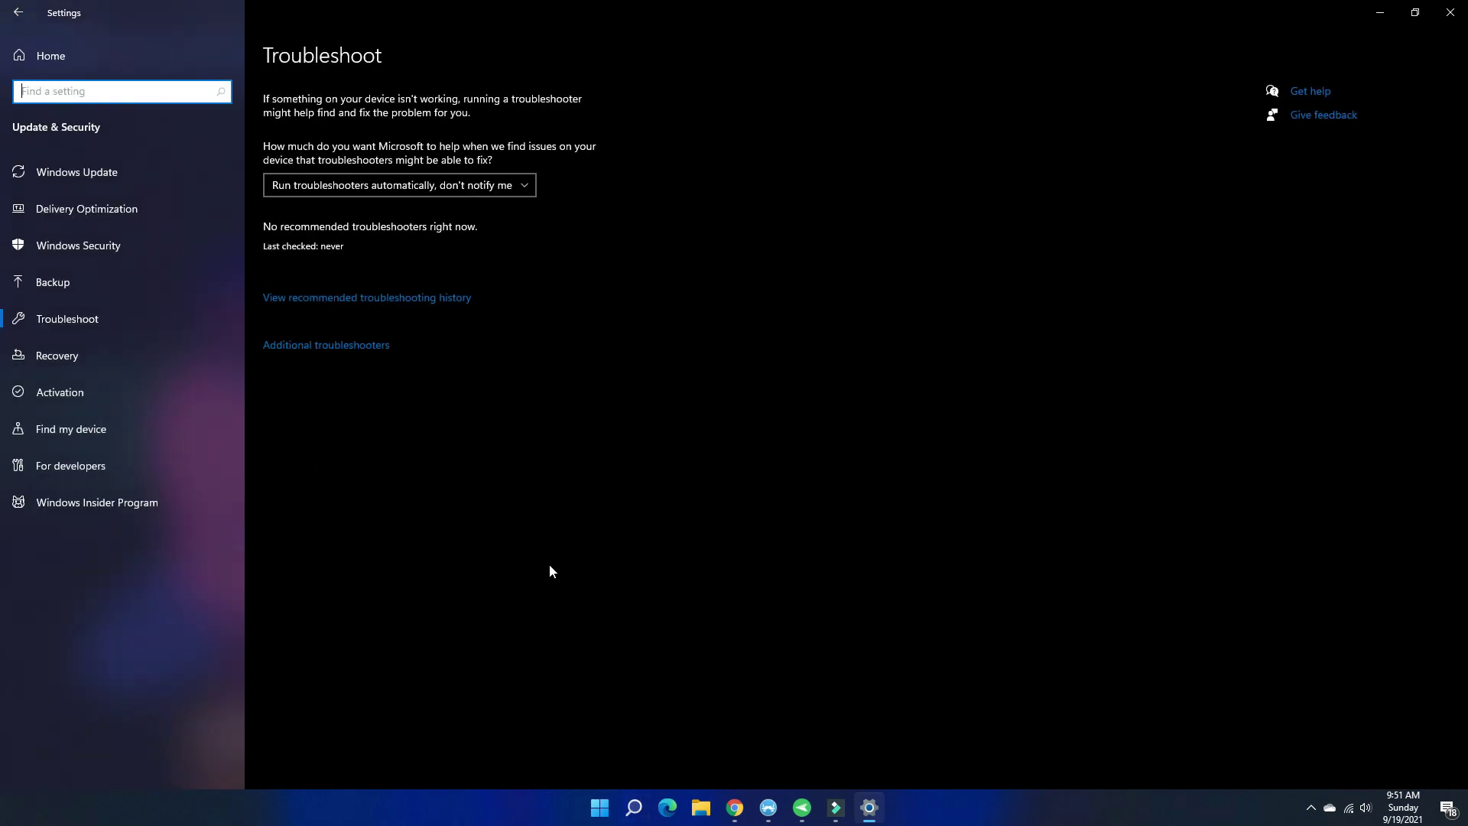
Switch to the Chrome window, show the Start menu over it, and return to Settings.
{"action": "mouse_move", "coordinate": [730, 795]}
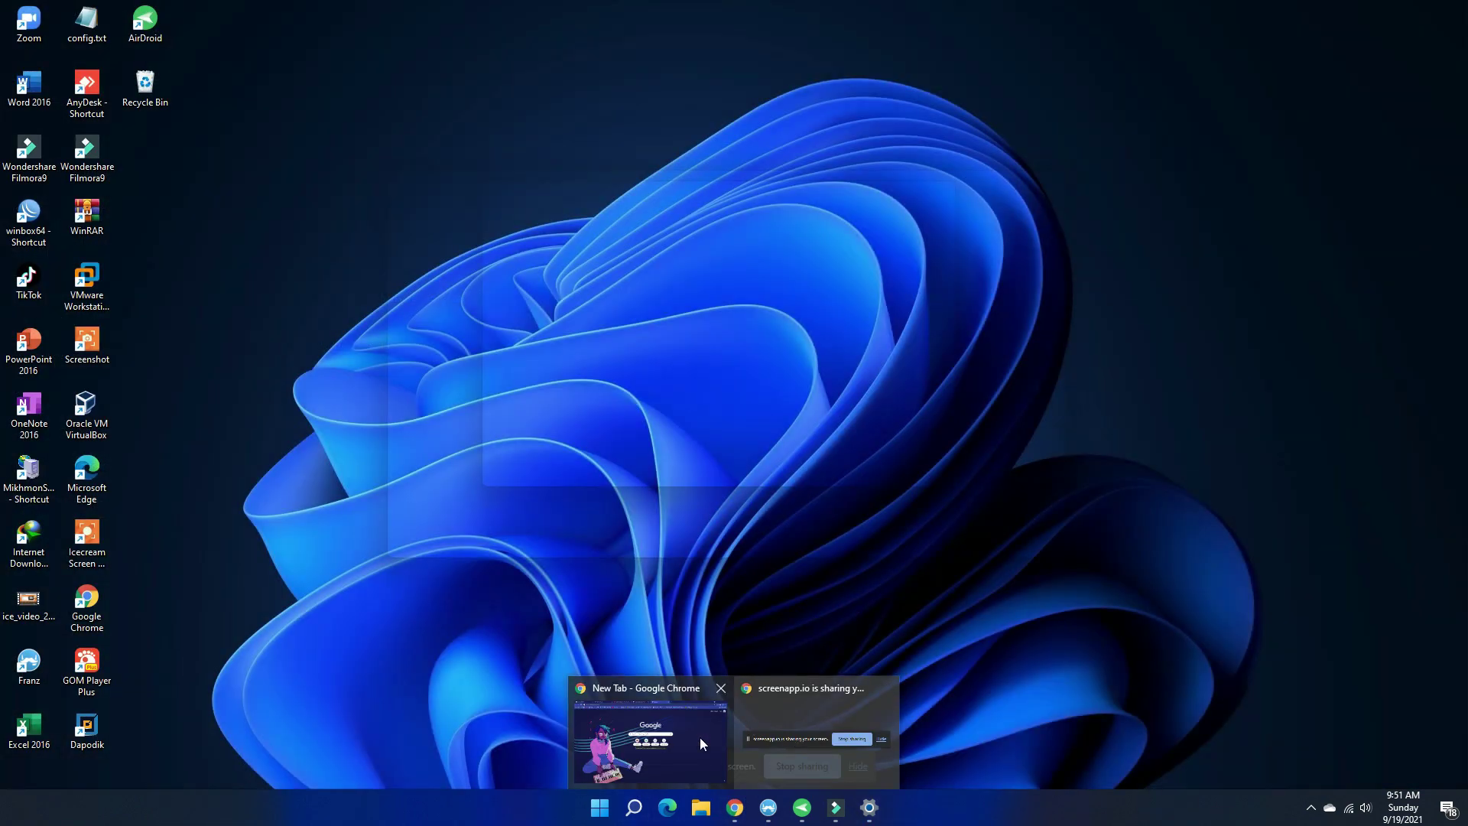
{"action": "left_click", "coordinate": [700, 737]}
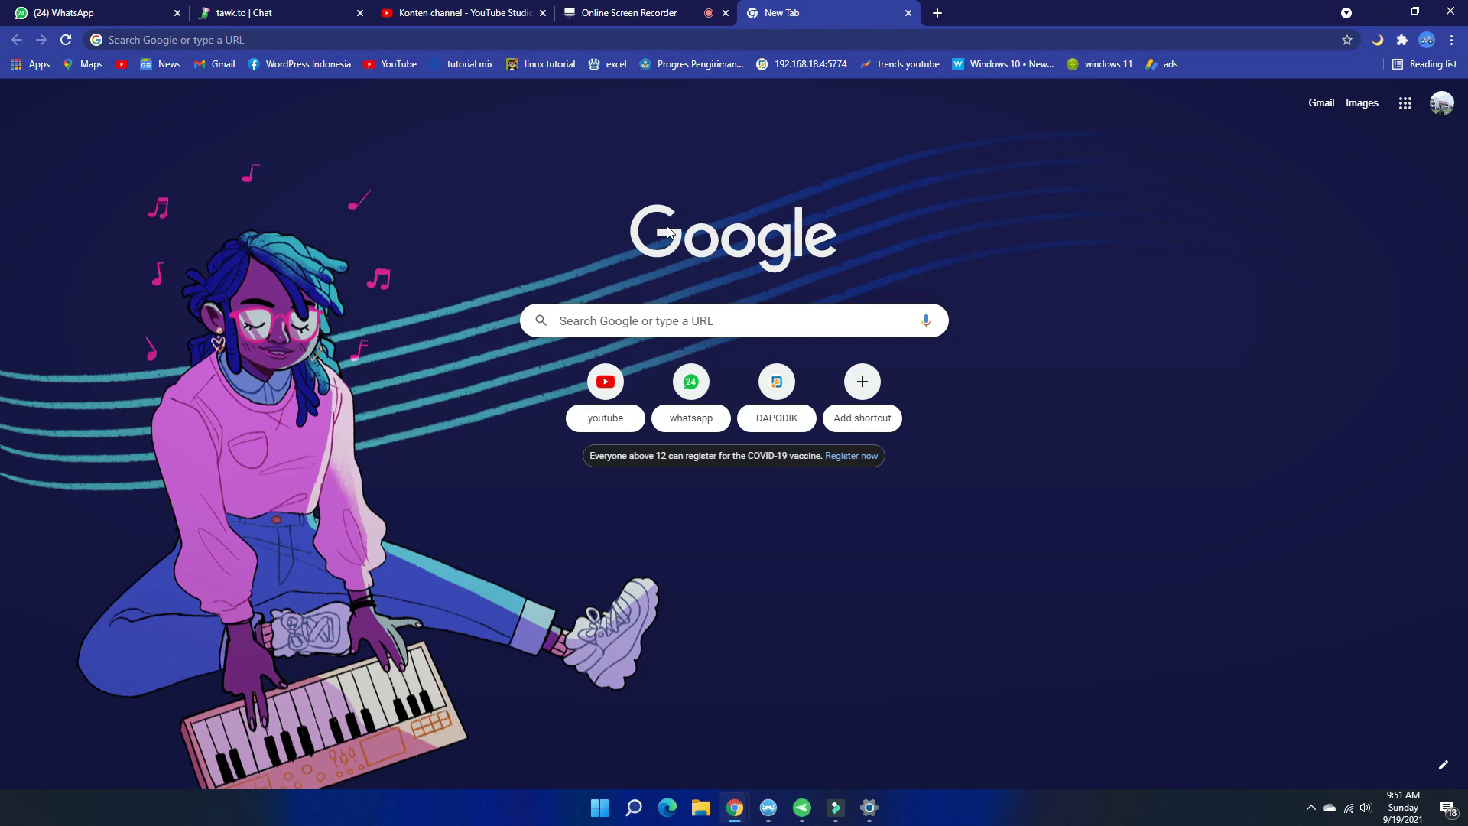
{"action": "left_click", "coordinate": [599, 807]}
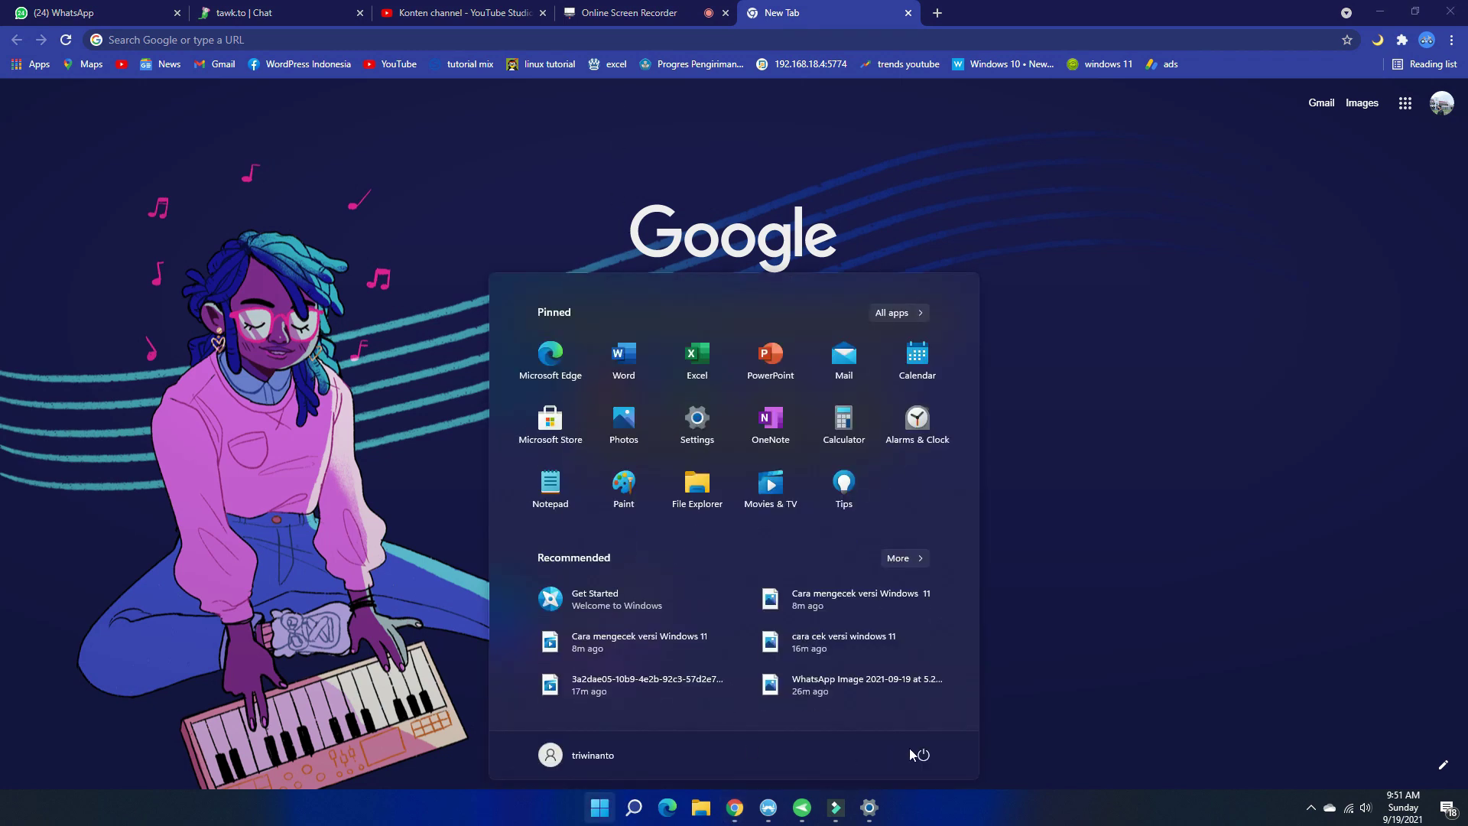
{"action": "left_click", "coordinate": [870, 808]}
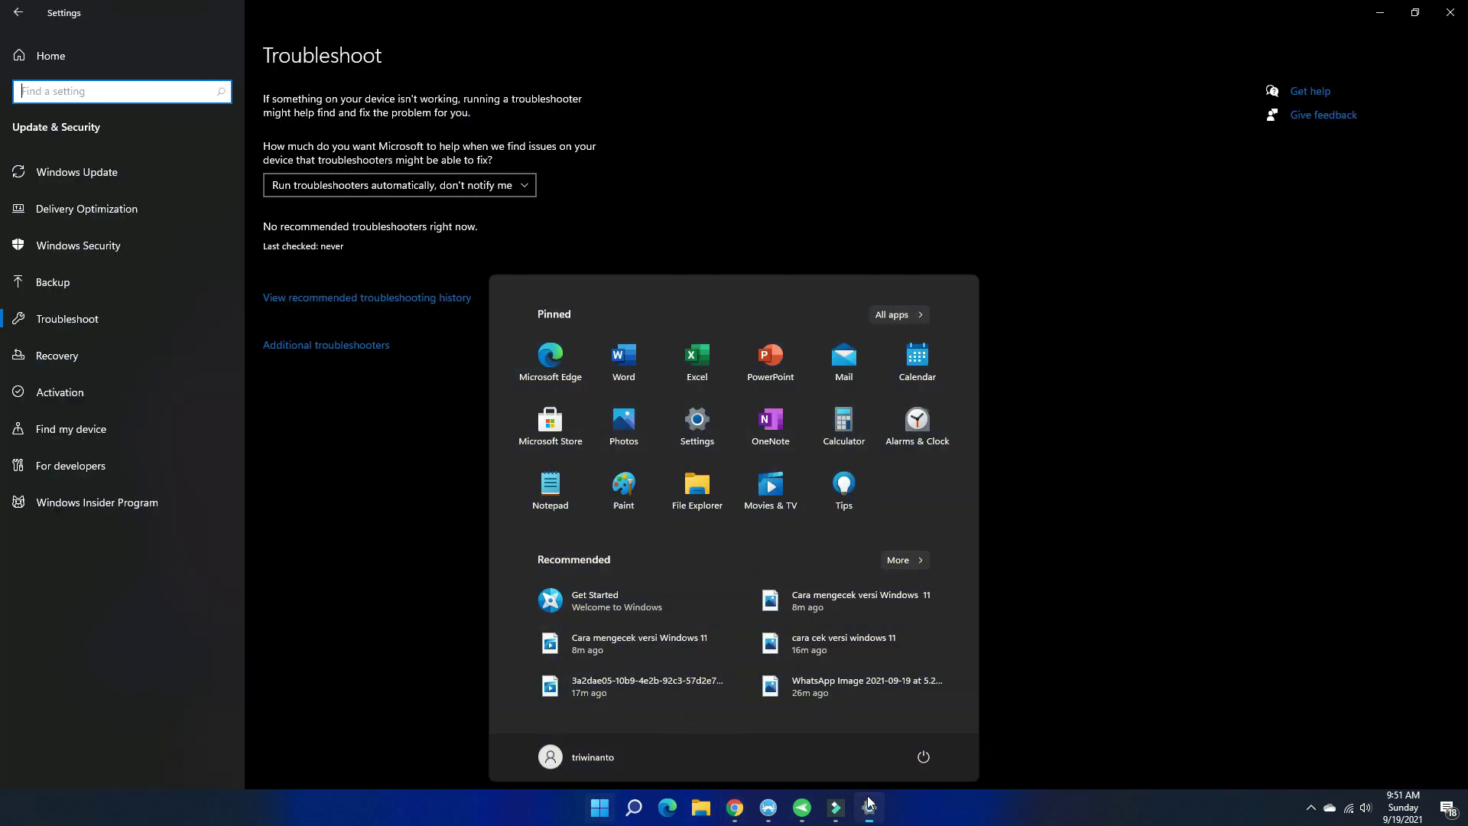
Review the Windows Update status, and set the Troubleshoot page's preference to "Run troubleshooters automatically, then notify me".
{"action": "left_click", "coordinate": [100, 173]}
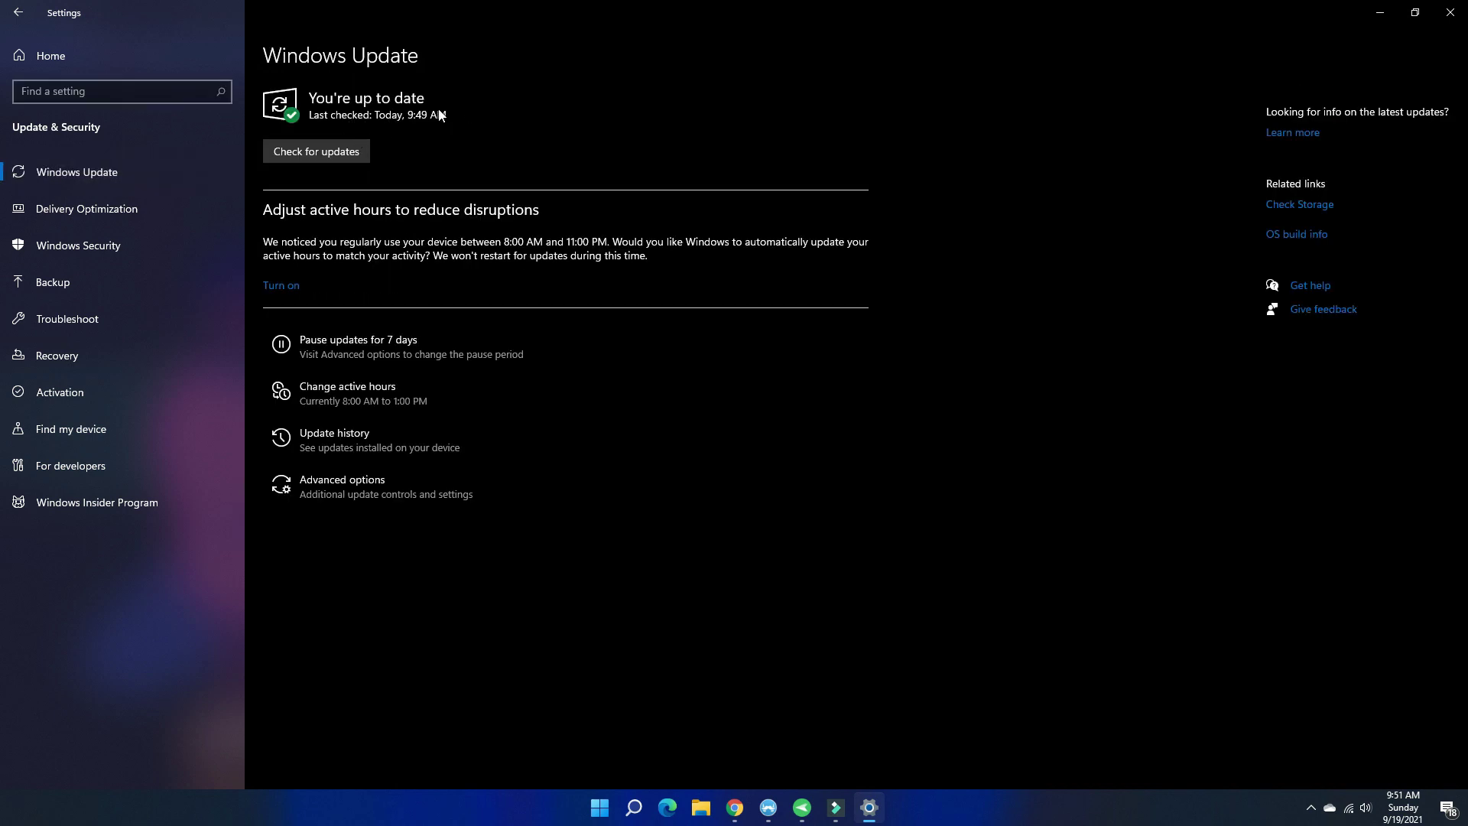
{"action": "left_click", "coordinate": [122, 334]}
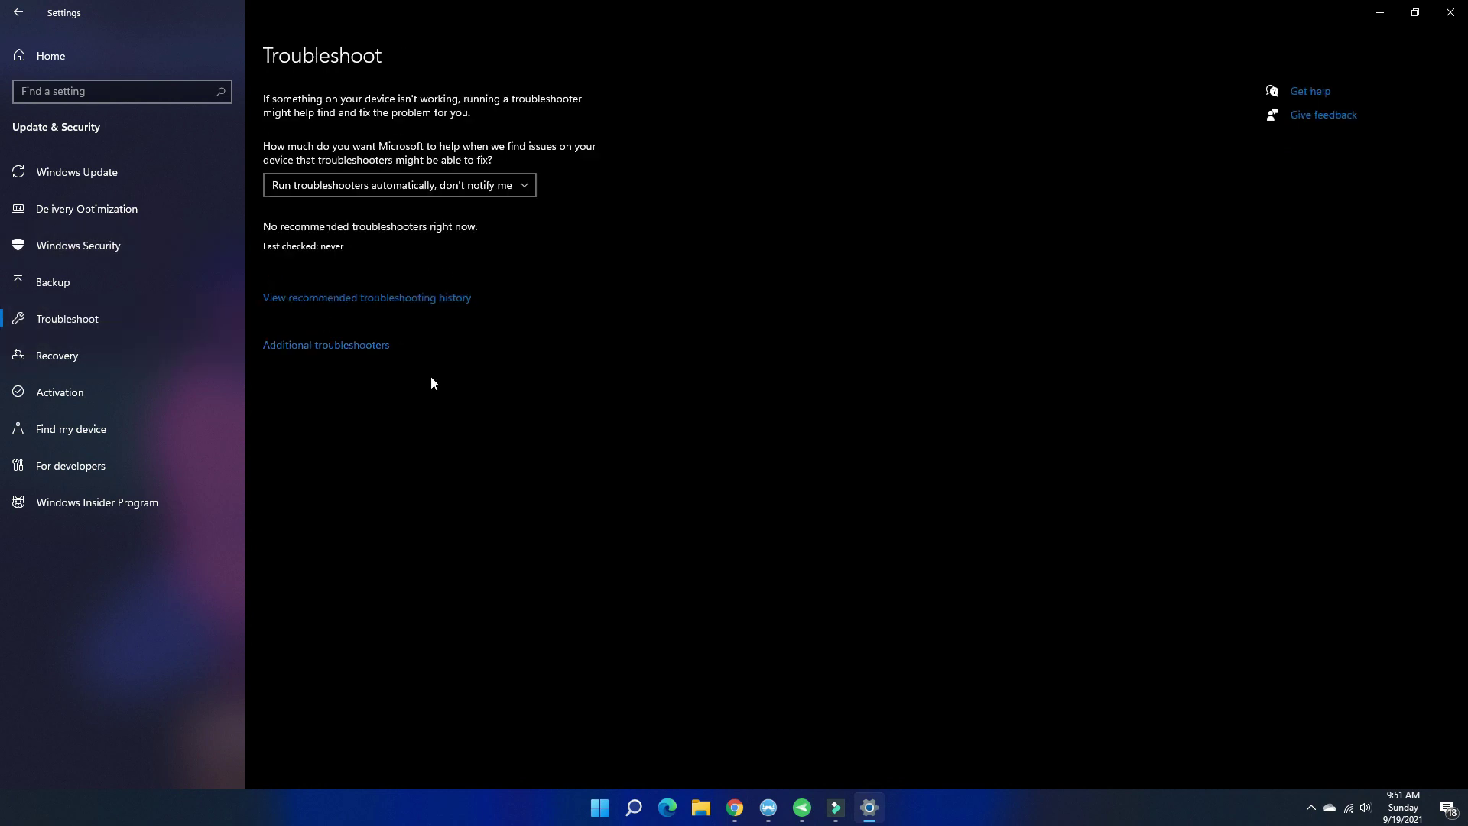
{"action": "left_click", "coordinate": [424, 185]}
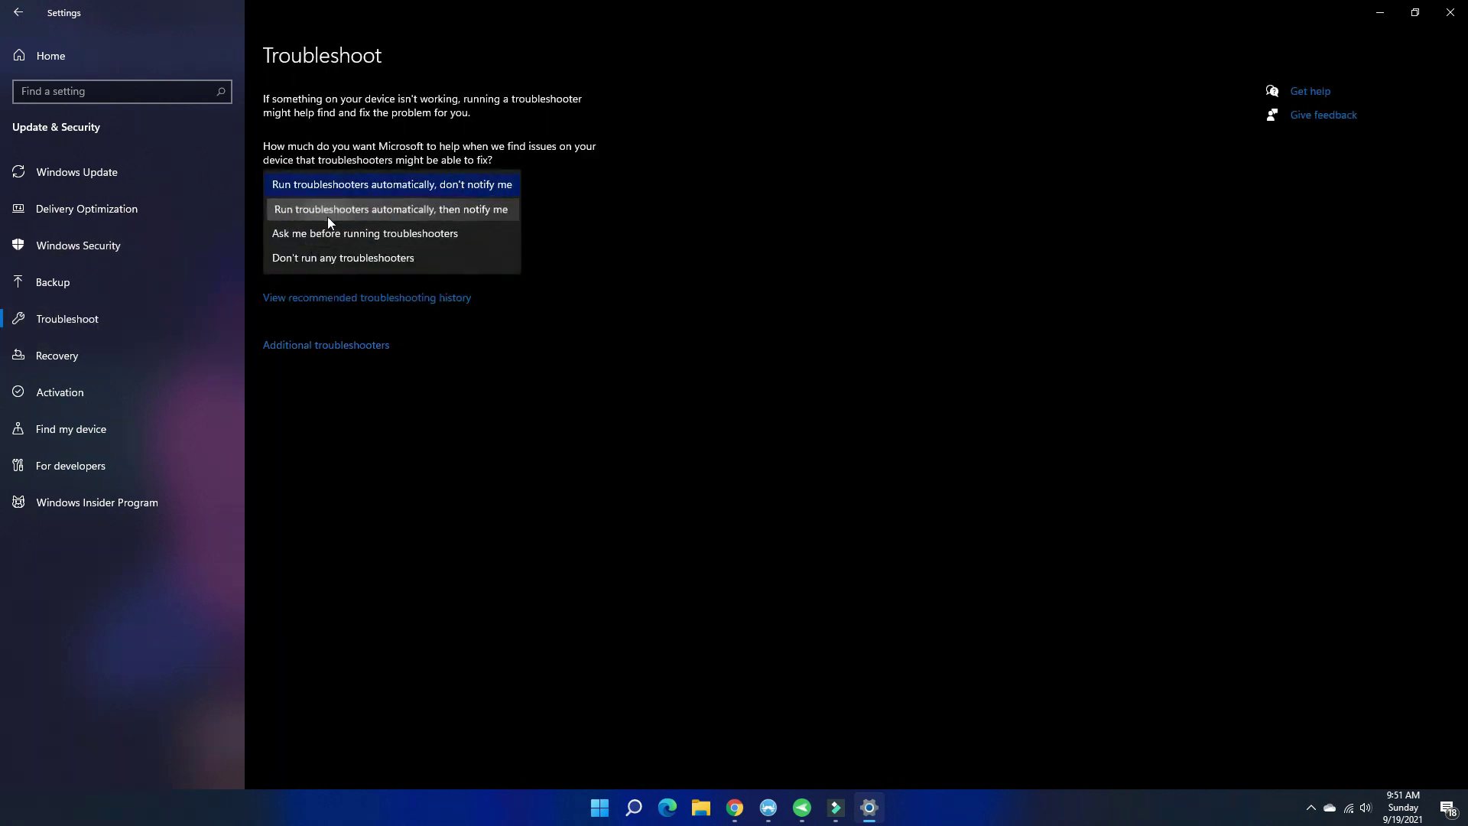
{"action": "left_click", "coordinate": [327, 211]}
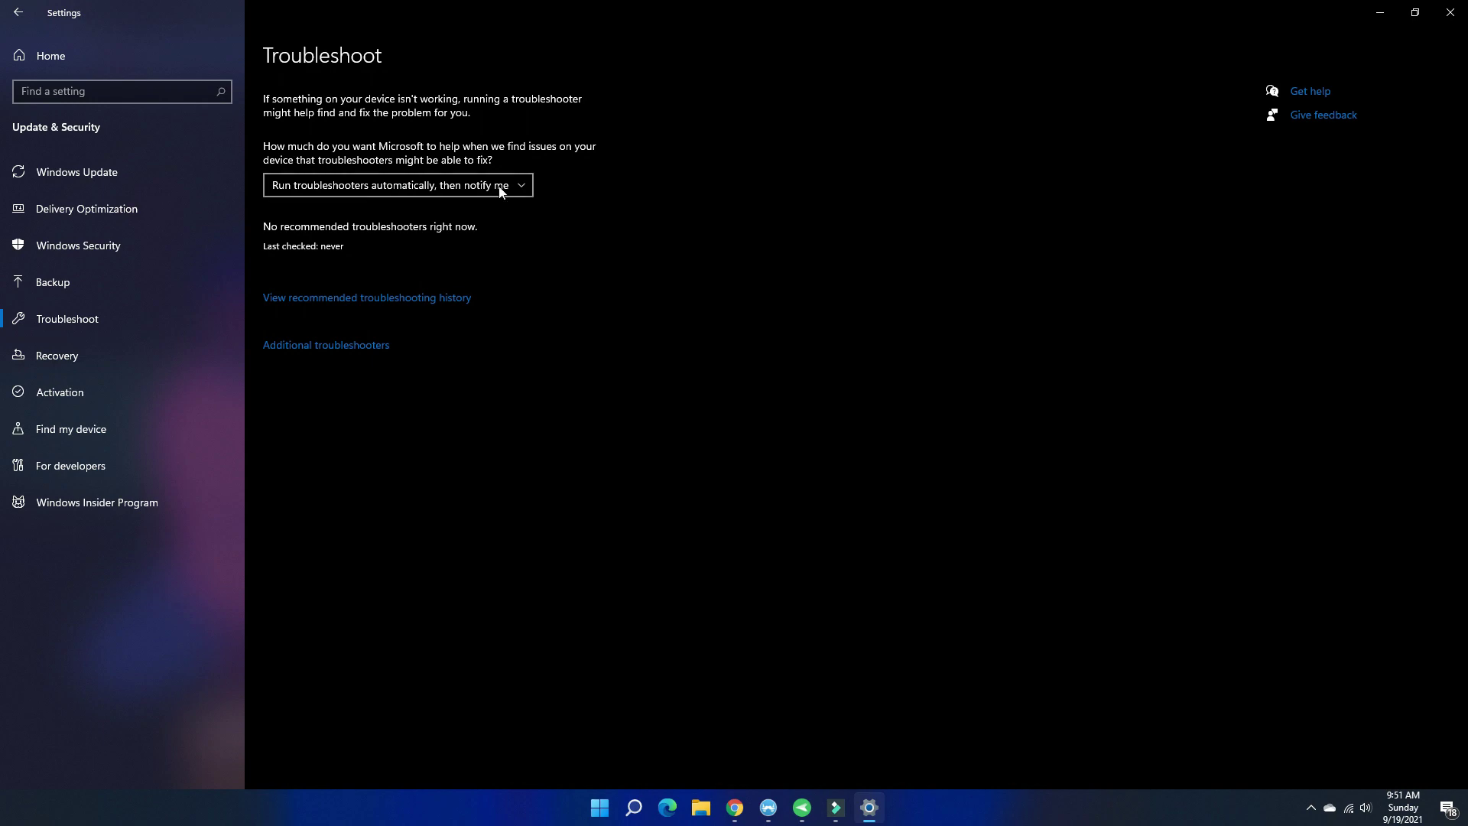
Expand the Search and Indexing entry in the additional troubleshooters list without running it, and switch to the Chrome new tab window.
{"action": "left_click", "coordinate": [363, 345]}
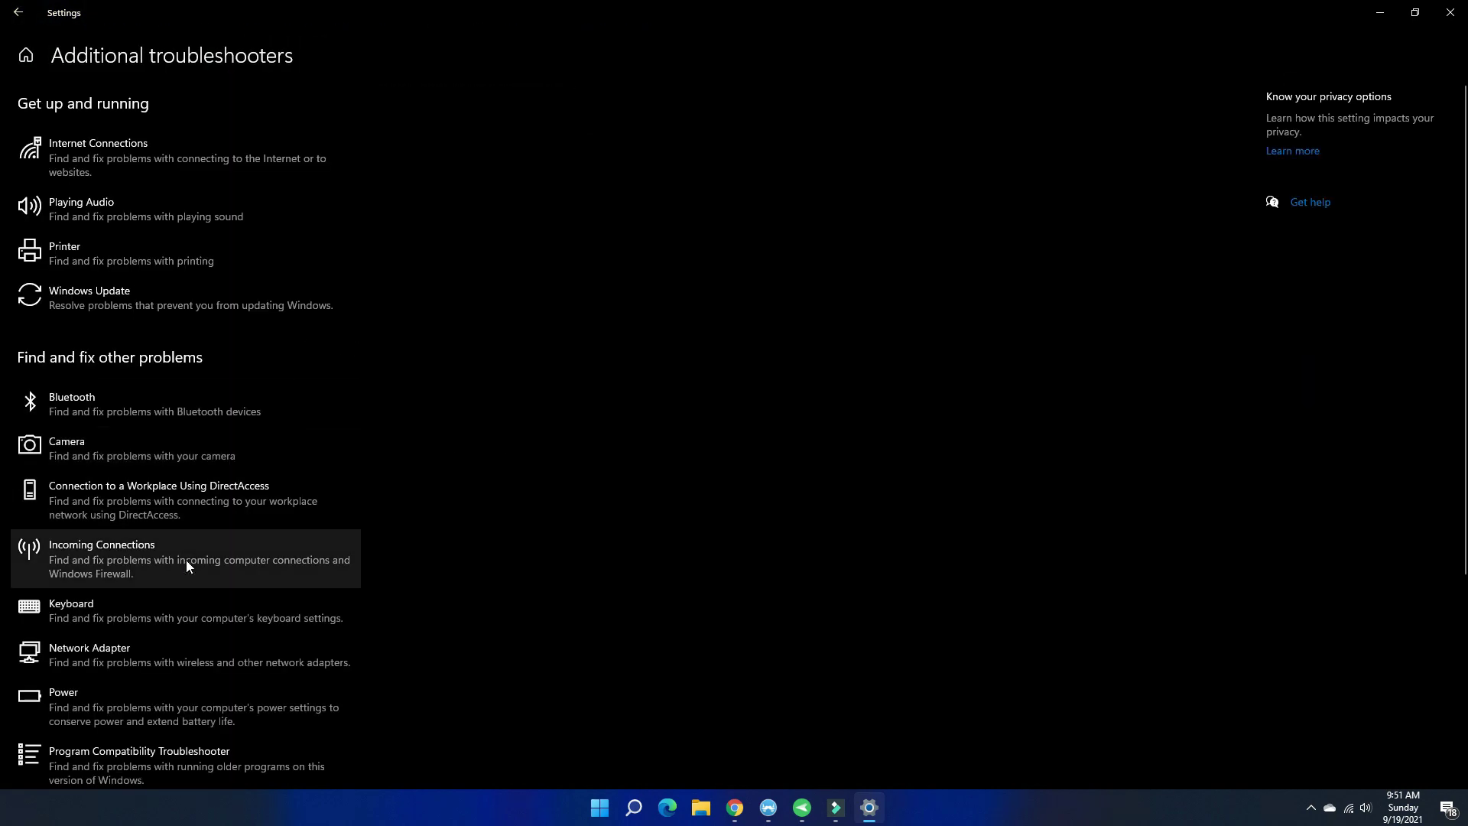
{"action": "scroll", "coordinate": [186, 562], "scroll_direction": "down", "scroll_amount": 4}
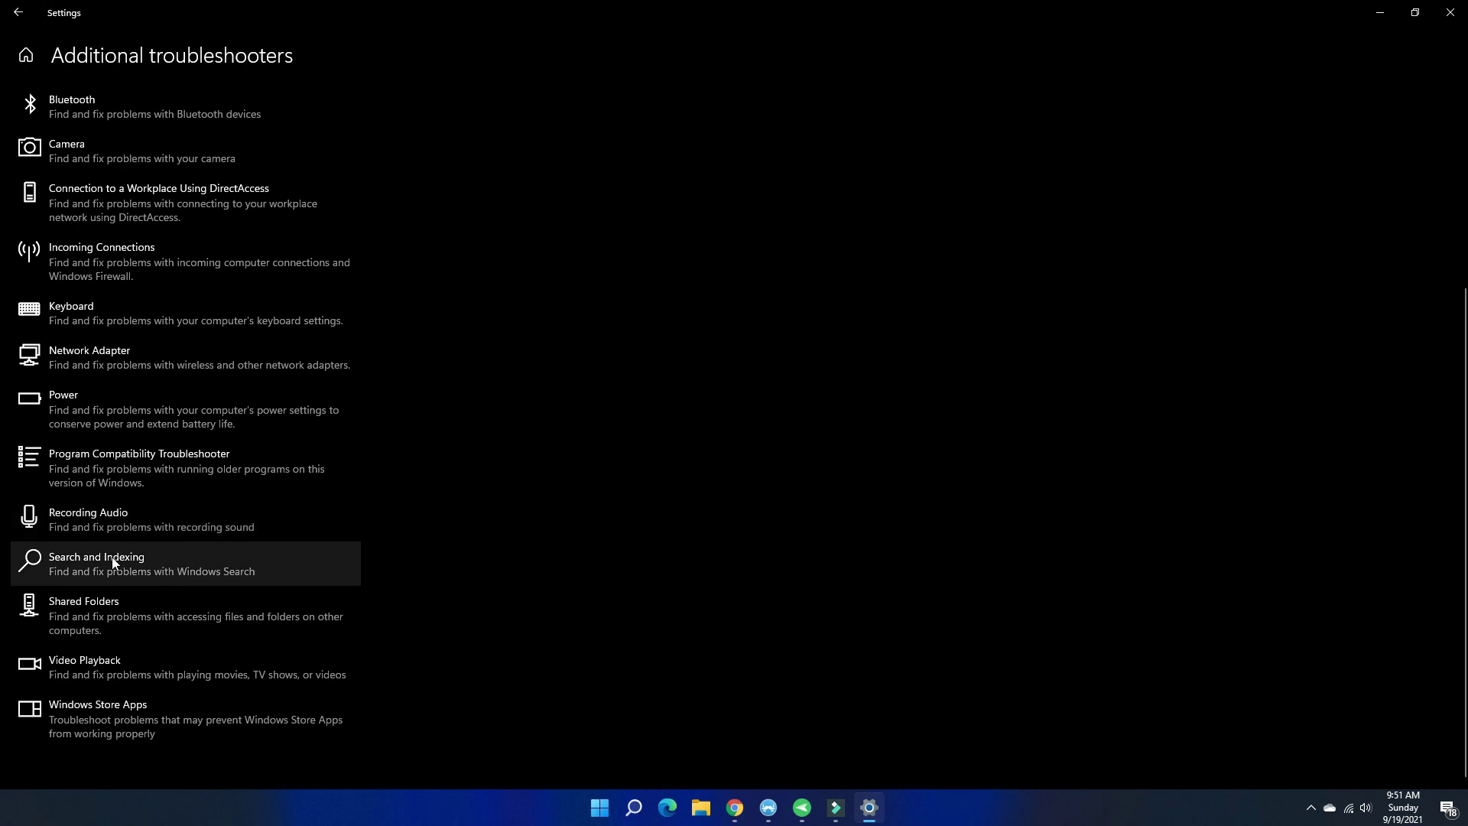
{"action": "left_click", "coordinate": [90, 561]}
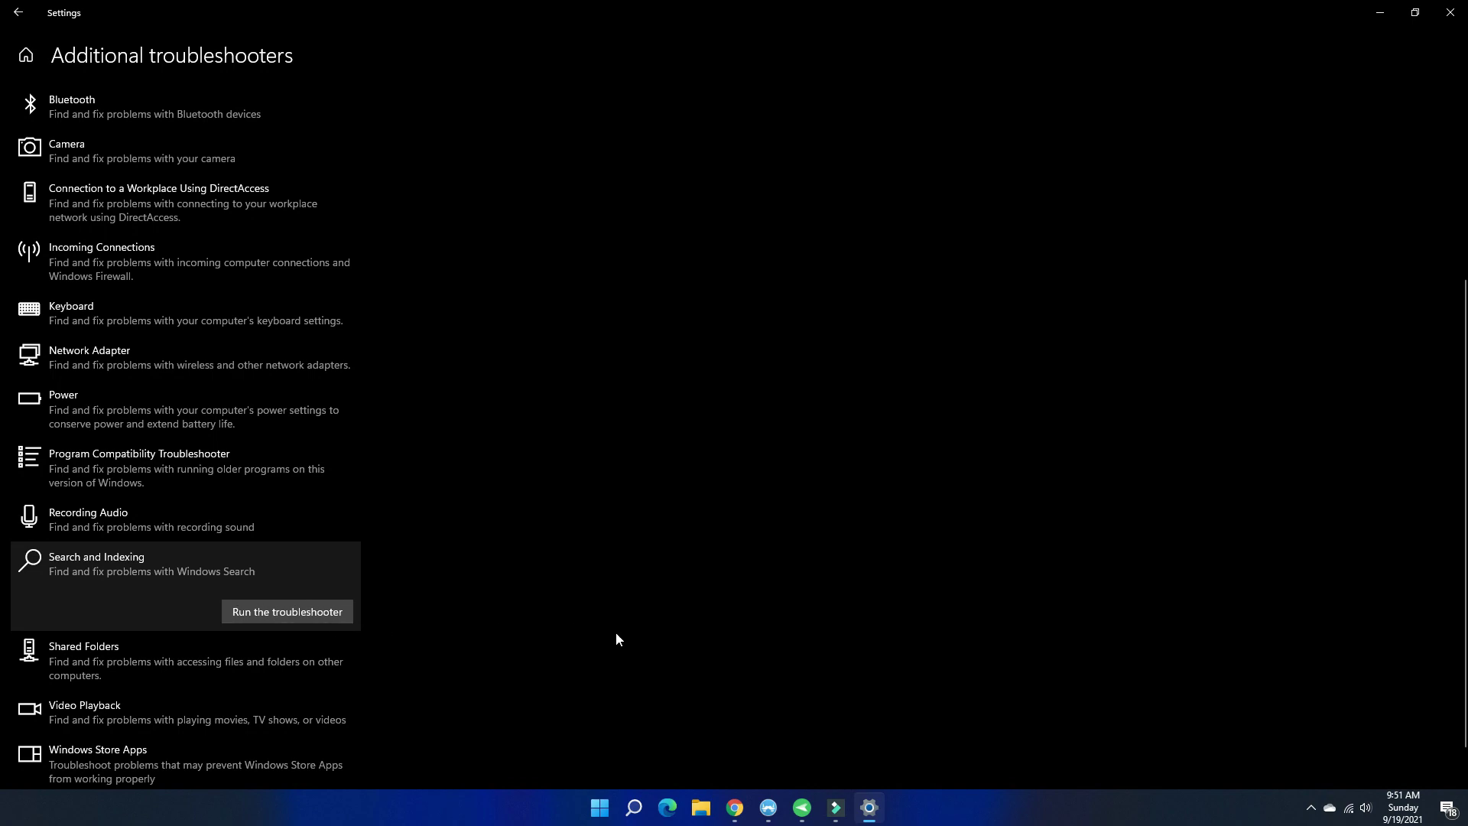
{"action": "mouse_move", "coordinate": [734, 807]}
{"action": "left_click", "coordinate": [707, 738]}
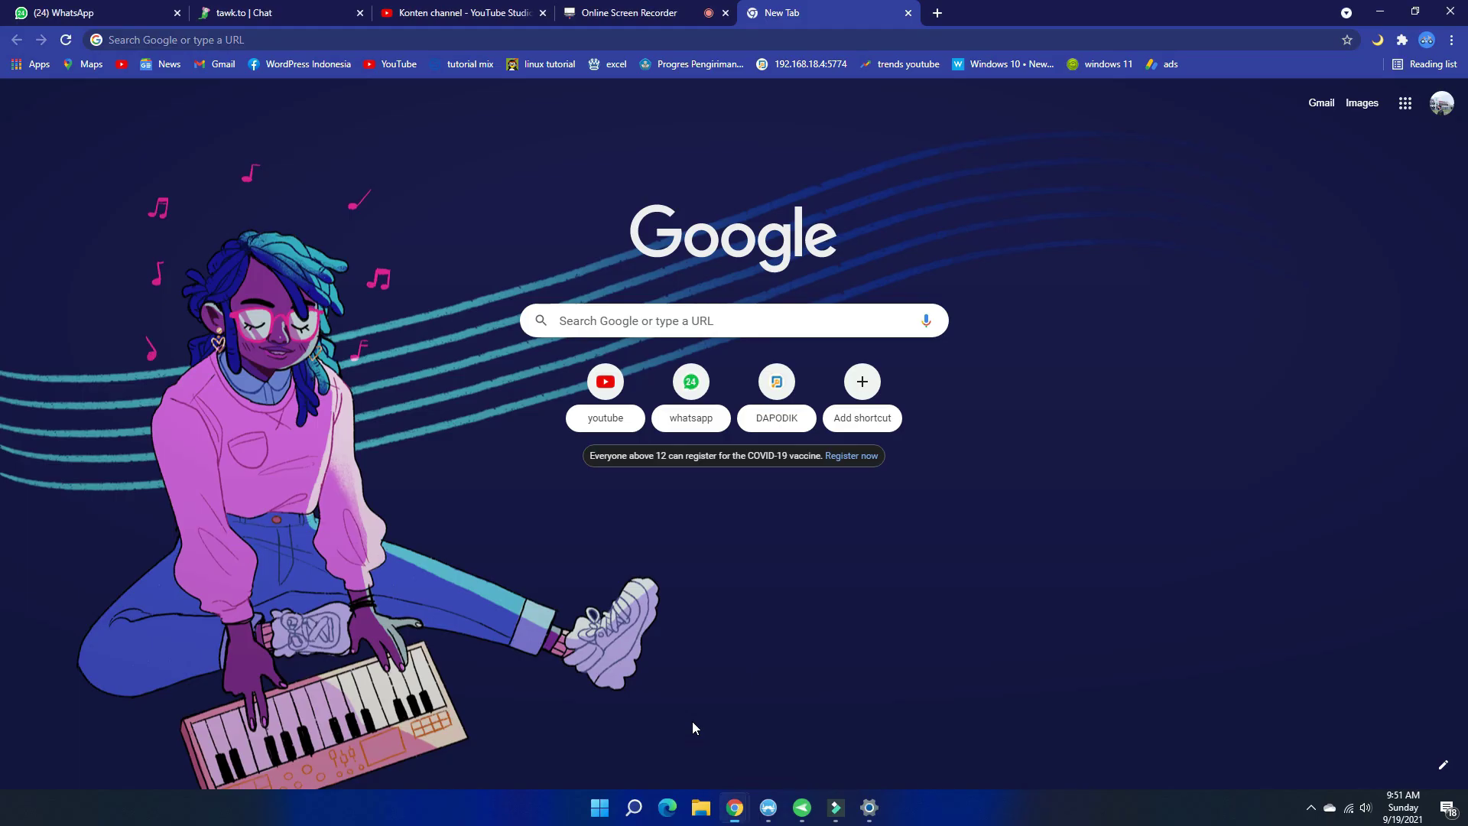